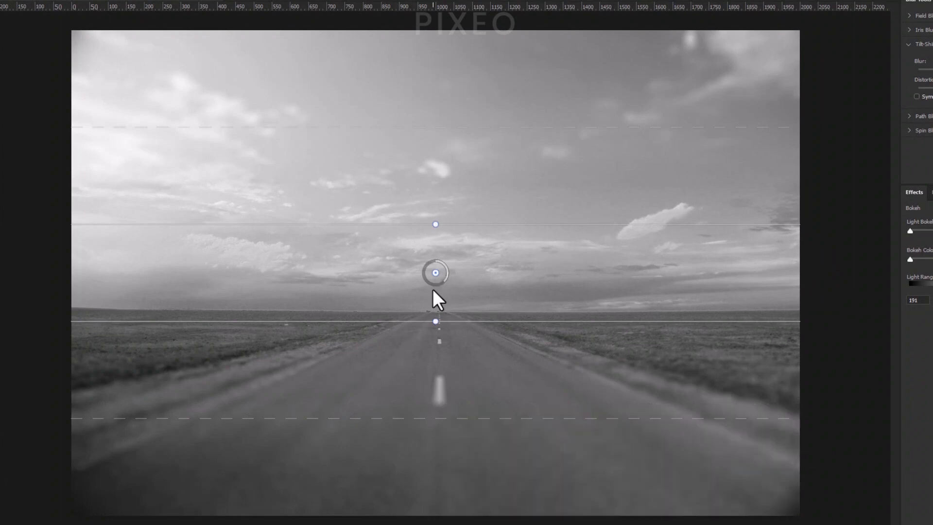
# Step: Move the Tilt-Shift blur's sharp band down onto the foreground road, adjust its boundary lines, and apply the blur
pyautogui.moveTo(434, 271); pyautogui.dragTo(373, 383)
pyautogui.moveTo(369, 516); pyautogui.dragTo(363, 470)
pyautogui.moveTo(371, 420); pyautogui.dragTo(371, 404)
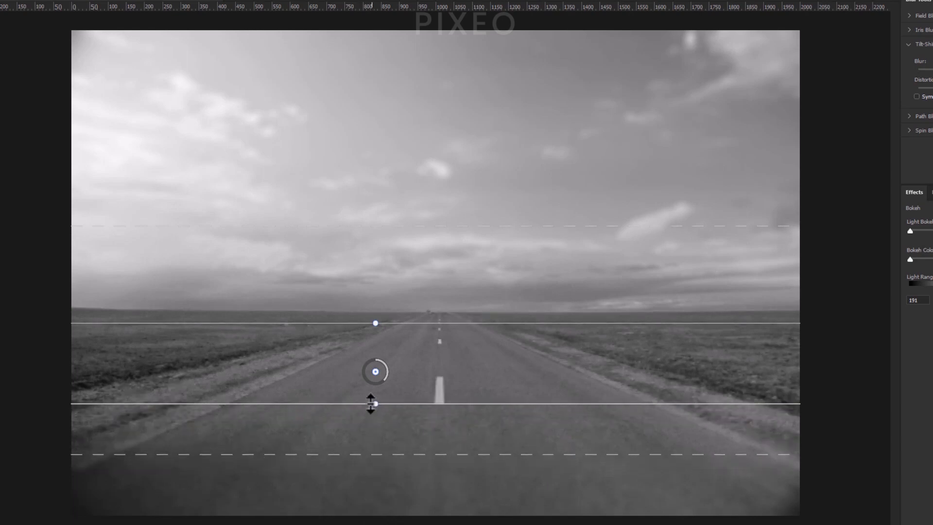
pyautogui.moveTo(373, 325); pyautogui.dragTo(375, 336)
pyautogui.moveTo(374, 371); pyautogui.dragTo(359, 408)
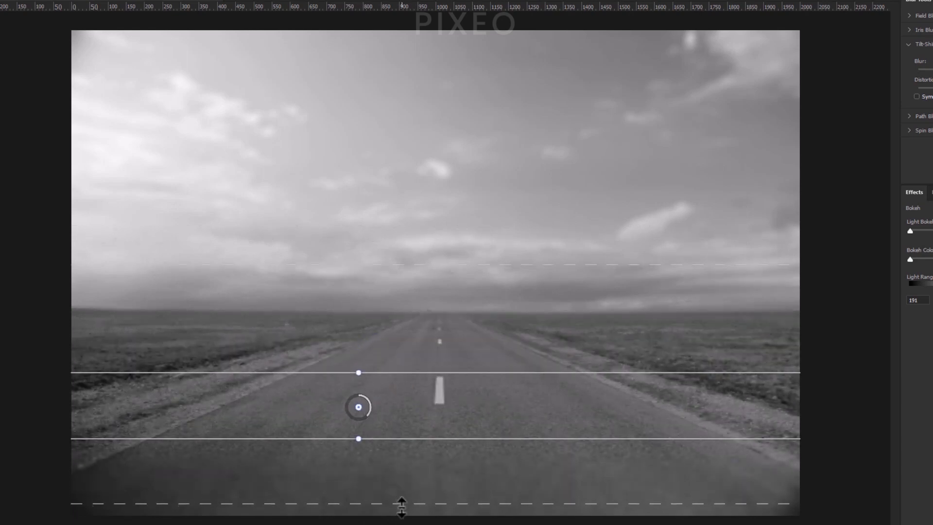
pyautogui.moveTo(359, 439); pyautogui.dragTo(360, 454)
pyautogui.moveTo(369, 414); pyautogui.dragTo(369, 414)
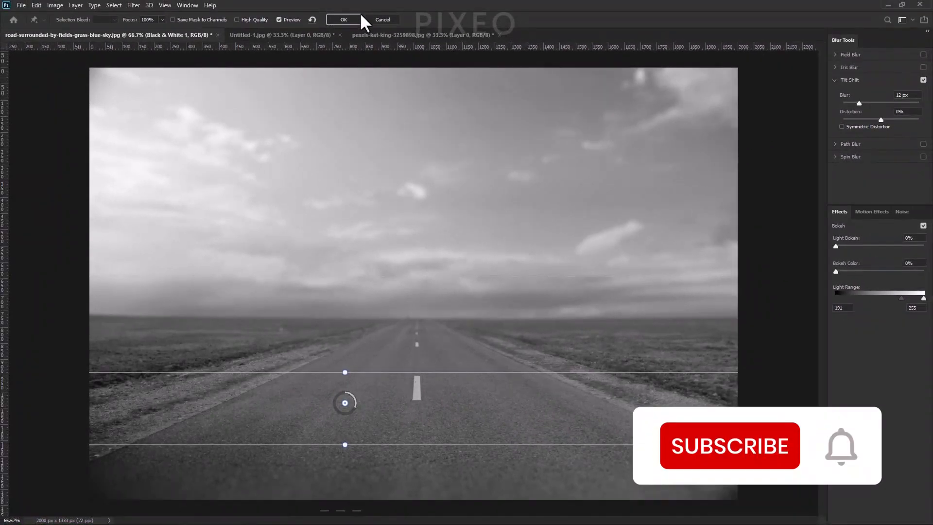
pyautogui.click(346, 20)
# Step: Examine Freepik's search results for "instagram" in the web browser, down to the red notification icon set, and return to Photoshop
pyautogui.click(302, 36)
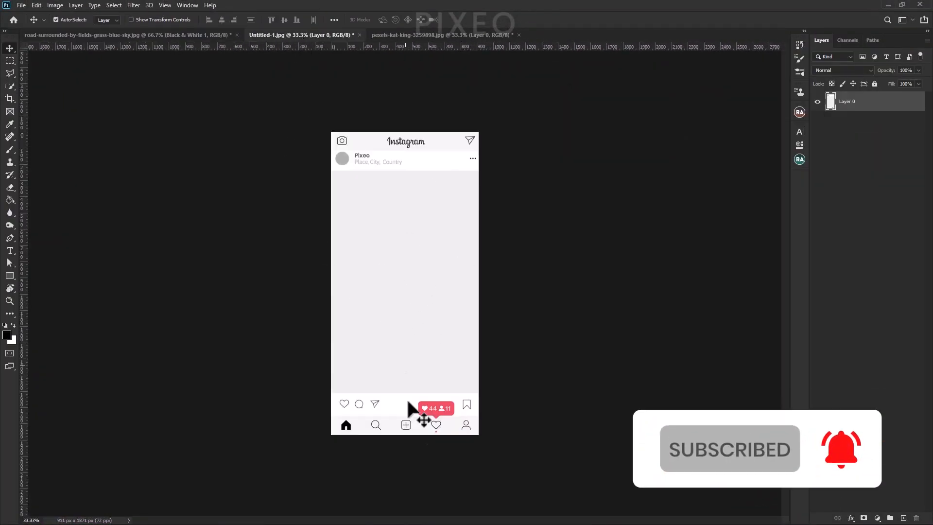
pyautogui.click(472, 514)
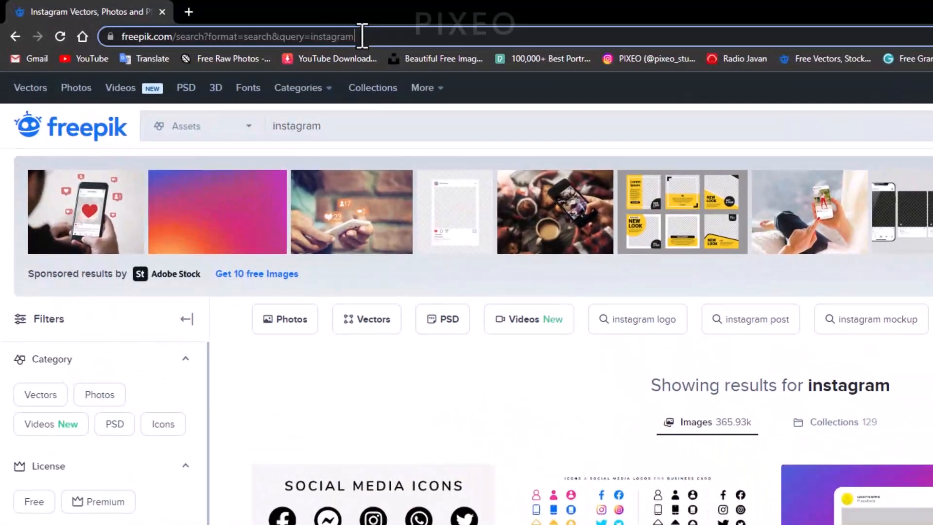
pyautogui.moveTo(362, 36); pyautogui.dragTo(284, 37)
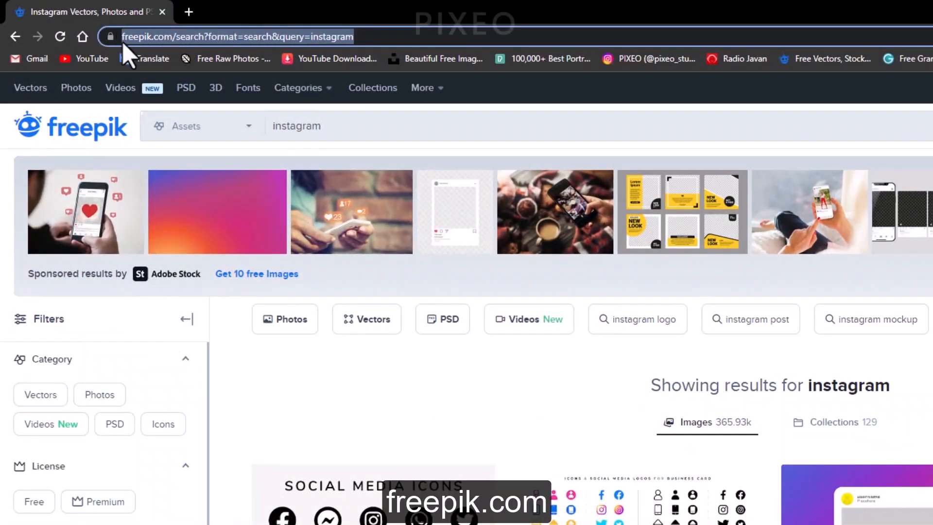
pyautogui.moveTo(340, 129); pyautogui.dragTo(270, 130)
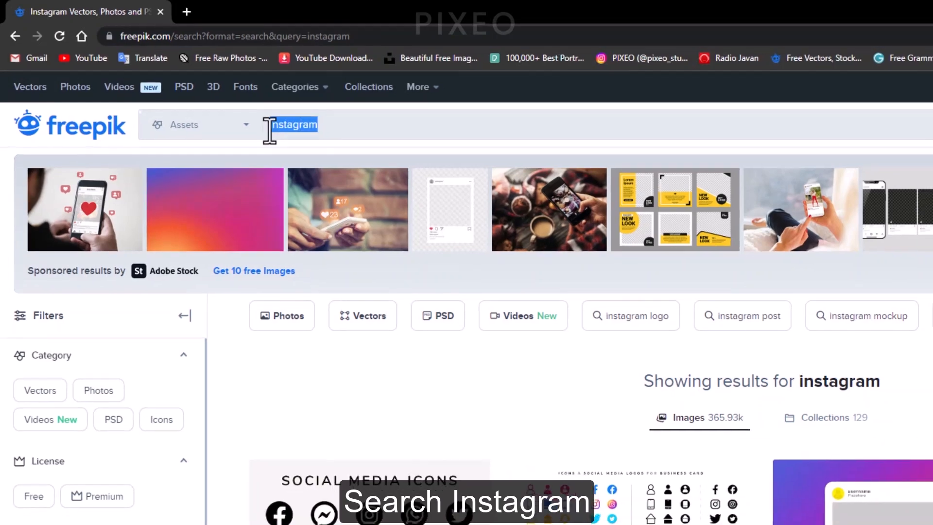
pyautogui.scroll(-6, 572, 373)
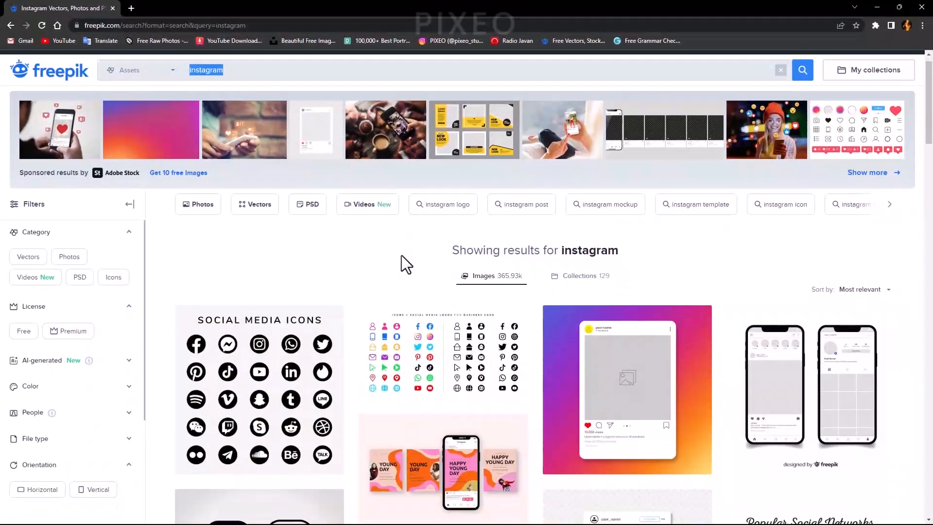
pyautogui.scroll(-15, 525, 304)
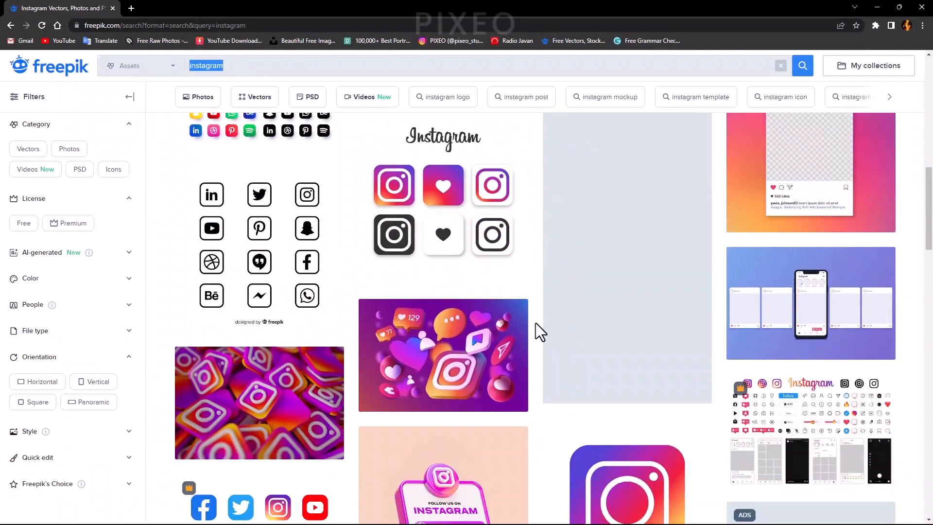
pyautogui.scroll(-10, 536, 323)
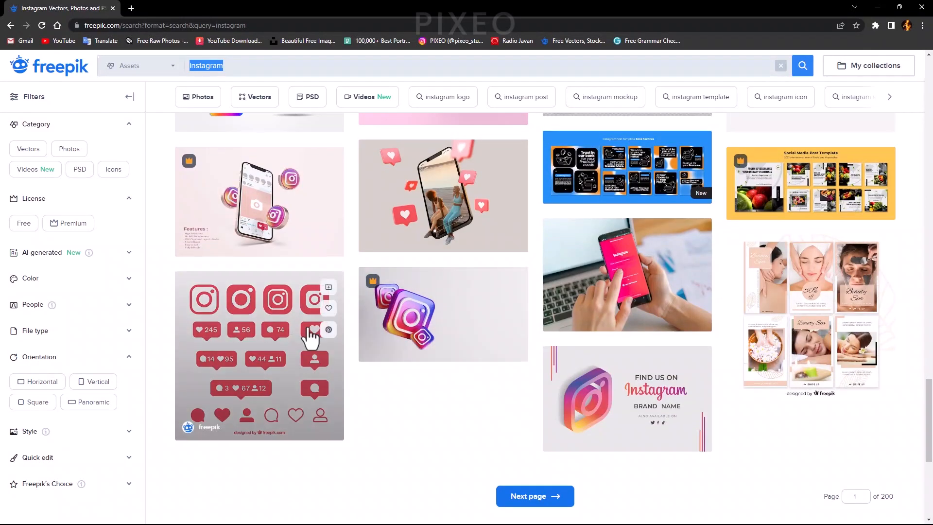
pyautogui.click(876, 6)
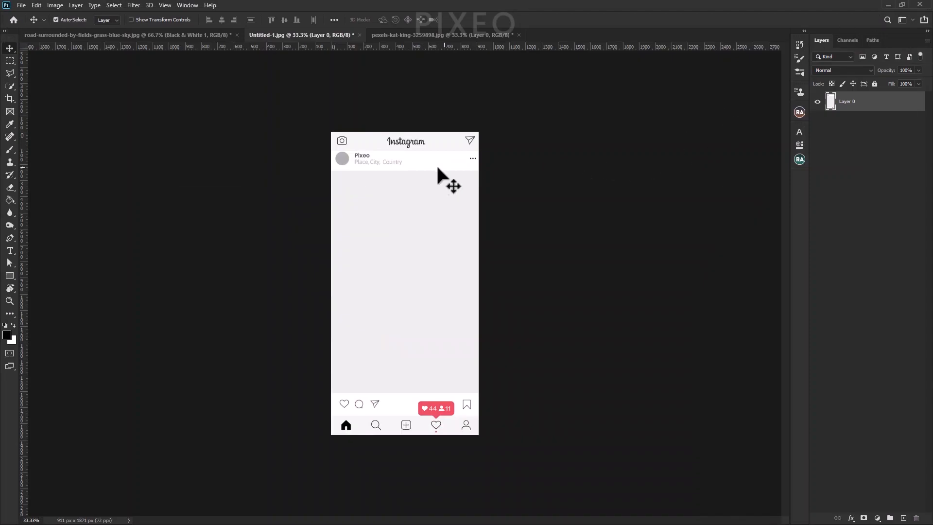
# Step: Copy the Instagram frame from Untitled-1 into the road photo, scale it down proportionally and place it on the road beside the centre line
pyautogui.moveTo(368, 209); pyautogui.dragTo(410, 302)
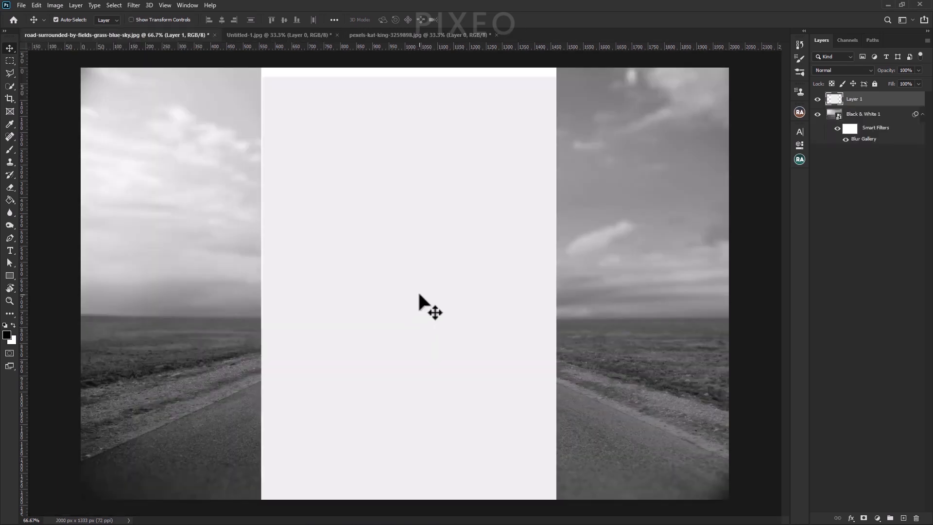
pyautogui.scroll(-2, 419, 294)
pyautogui.hotkey('ctrl', 't')
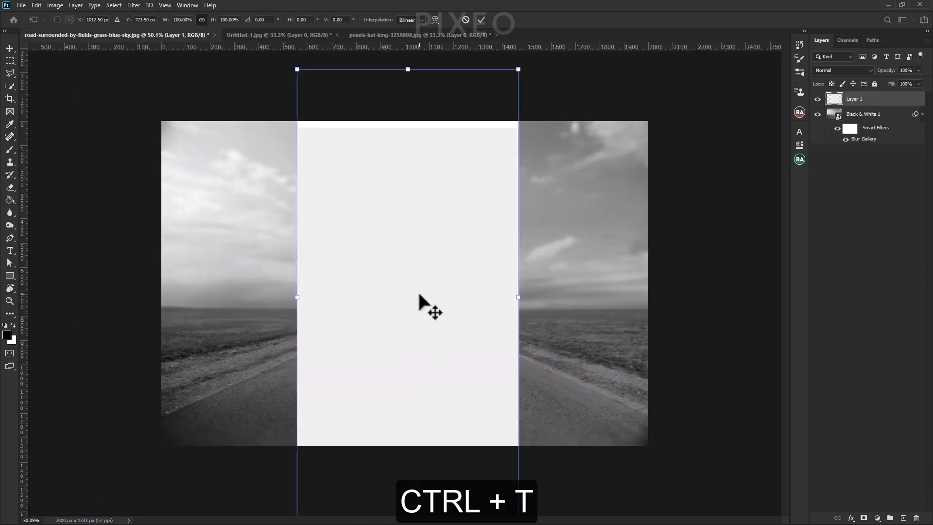
pyautogui.moveTo(298, 69); pyautogui.dragTo(422, 229)
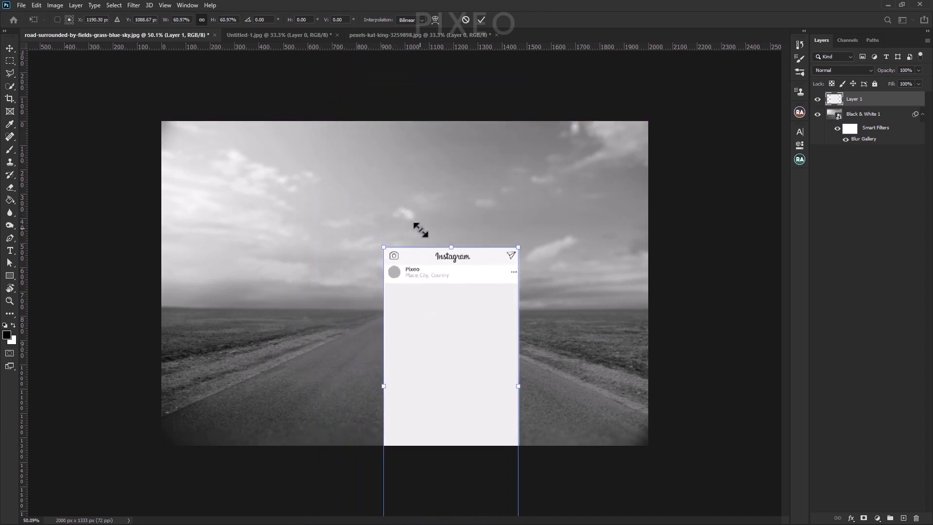
pyautogui.moveTo(422, 290); pyautogui.dragTo(390, 198)
pyautogui.moveTo(487, 429); pyautogui.dragTo(445, 342)
pyautogui.moveTo(418, 259); pyautogui.dragTo(448, 309)
pyautogui.moveTo(478, 201); pyautogui.dragTo(482, 195)
pyautogui.moveTo(454, 259)
pyautogui.mouseDown()
pyautogui.moveTo(454, 277)
pyautogui.moveTo(448, 272)
pyautogui.mouseUp()
pyautogui.click(481, 19)
# Step: Apply a Perspective transform to the Instagram frame, making its right edge taller than its left, and shift the frame slightly upward
pyautogui.hotkey('ctrl', 't')
pyautogui.rightClick(418, 261)
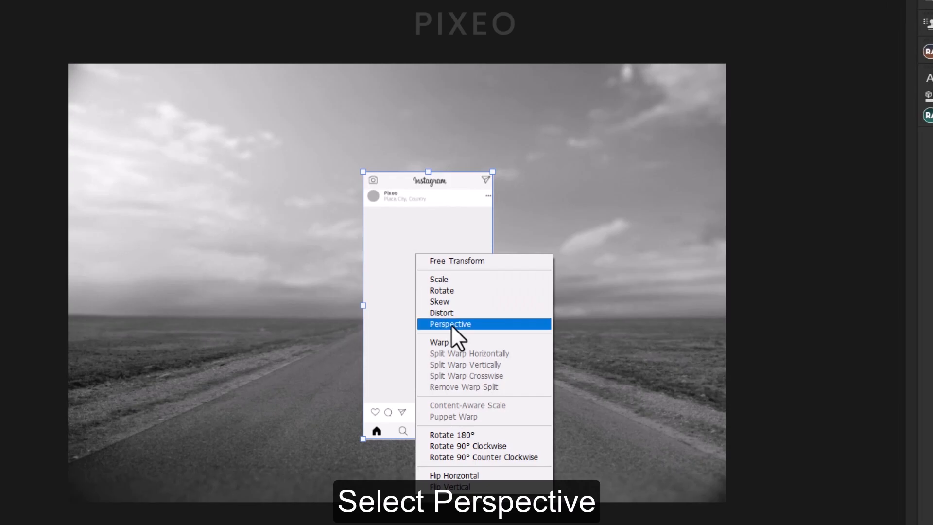
pyautogui.click(451, 325)
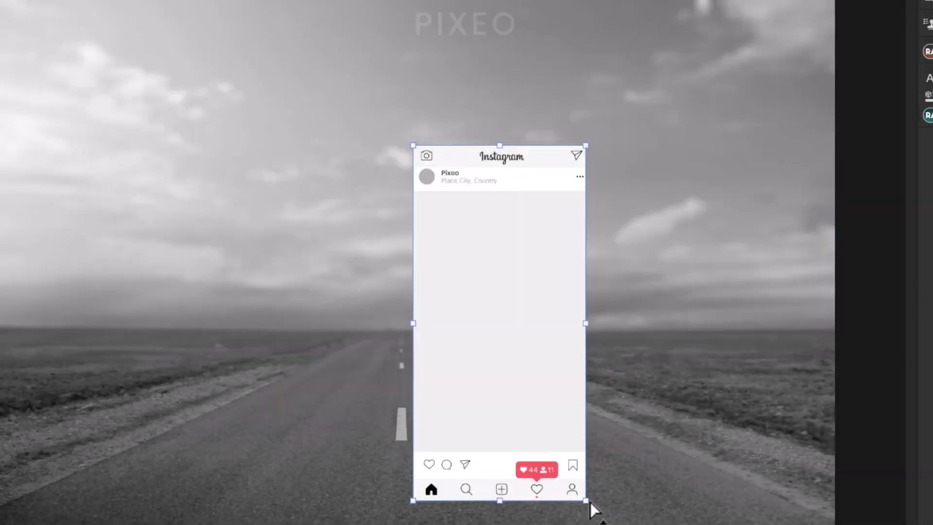
pyautogui.moveTo(592, 510); pyautogui.dragTo(587, 524)
pyautogui.moveTo(548, 478); pyautogui.dragTo(549, 484)
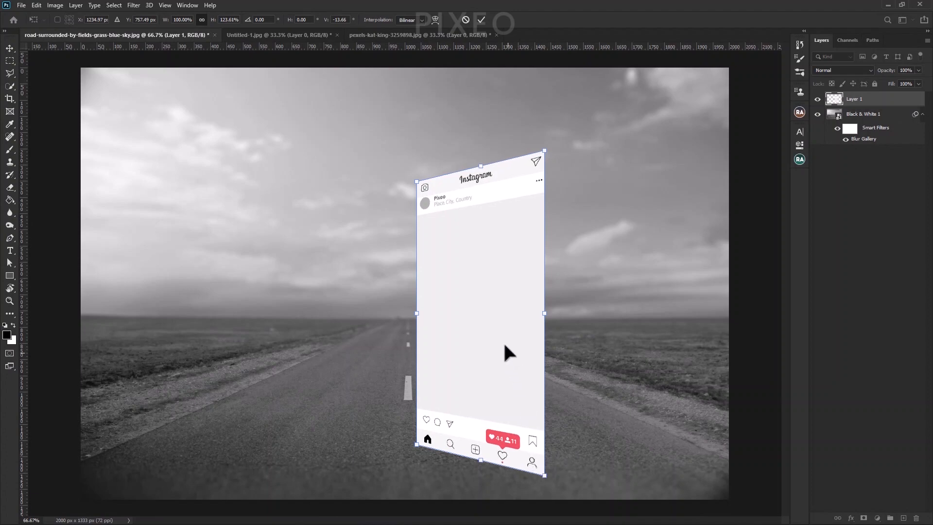
pyautogui.moveTo(504, 346)
pyautogui.mouseDown()
pyautogui.moveTo(499, 331)
pyautogui.moveTo(510, 329)
pyautogui.mouseUp()
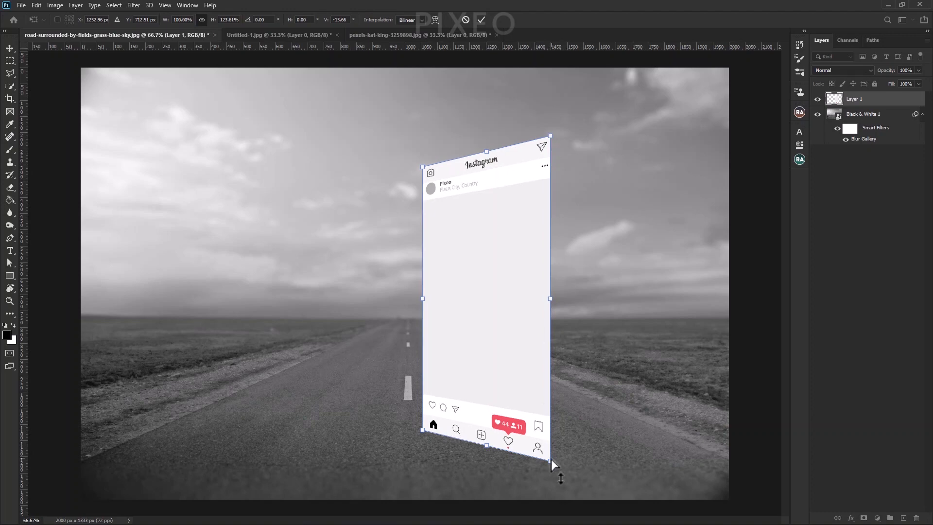
pyautogui.moveTo(551, 460); pyautogui.dragTo(545, 473)
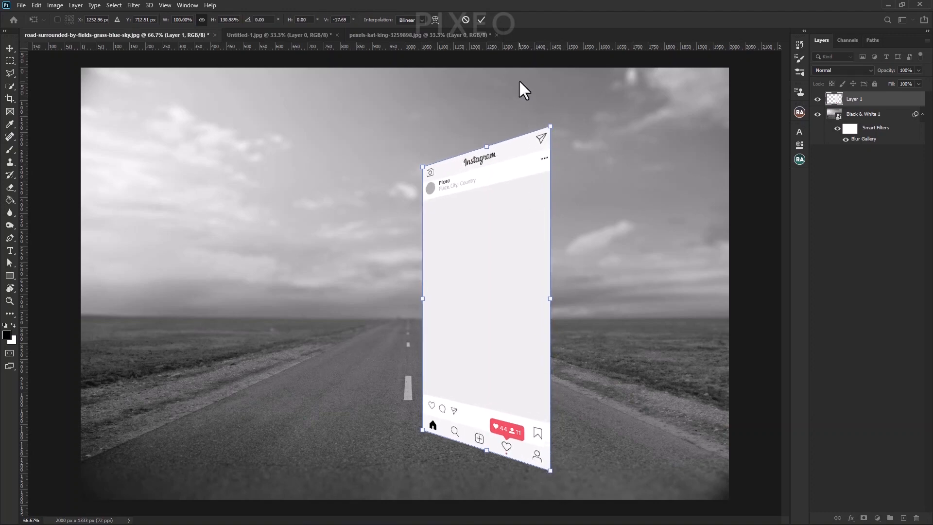
pyautogui.click(479, 18)
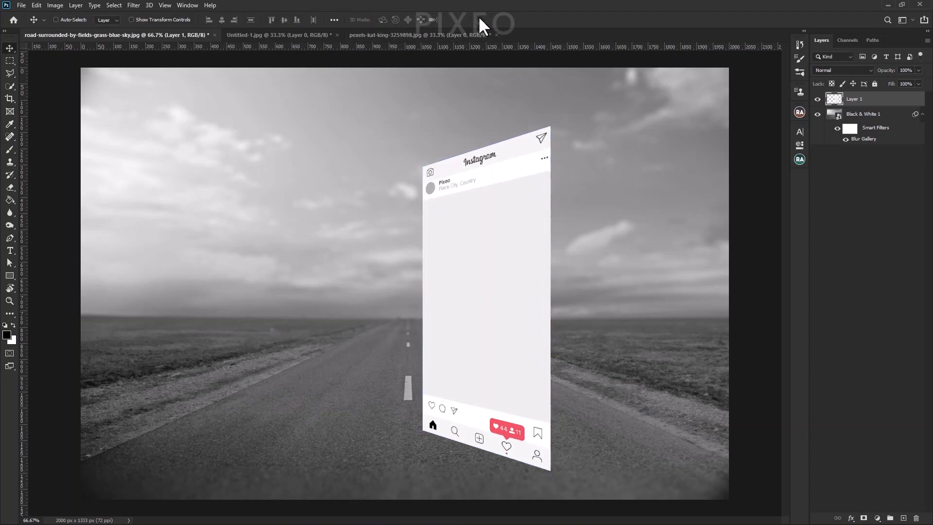
# Step: Rotate the Instagram frame clockwise about 9.8°, scale it to about 90% and reposition it over the road
pyautogui.hotkey('ctrl', 't')
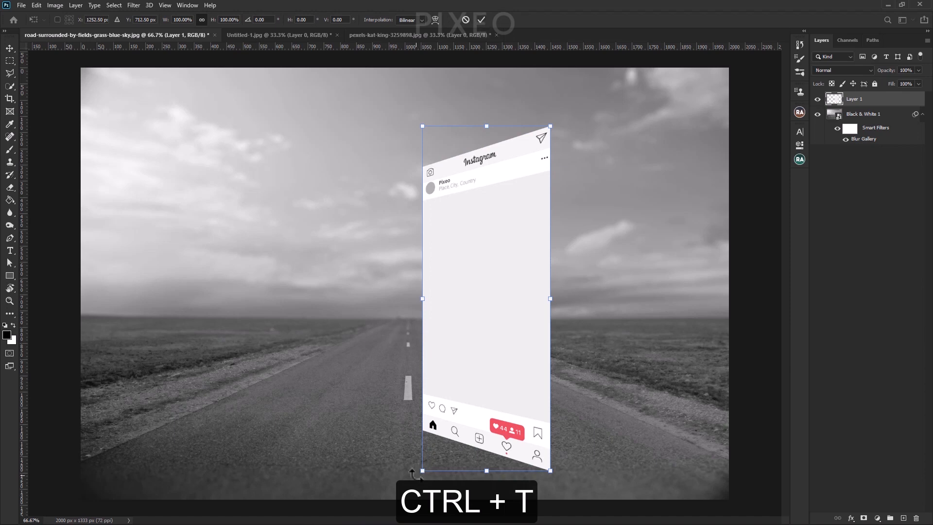
pyautogui.moveTo(412, 473); pyautogui.dragTo(387, 456)
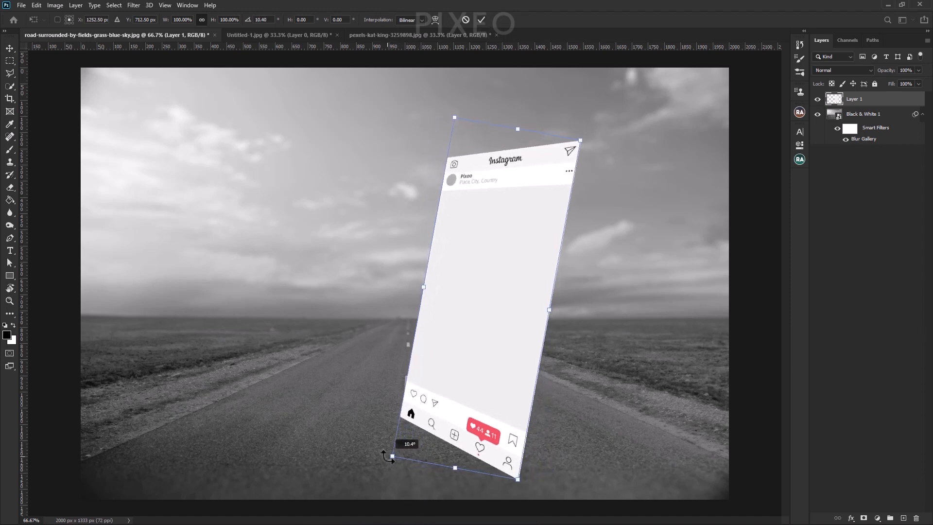
pyautogui.moveTo(449, 375); pyautogui.dragTo(457, 355)
pyautogui.moveTo(528, 461); pyautogui.dragTo(524, 437)
pyautogui.moveTo(498, 315); pyautogui.dragTo(498, 334)
pyautogui.moveTo(524, 456); pyautogui.dragTo(521, 443)
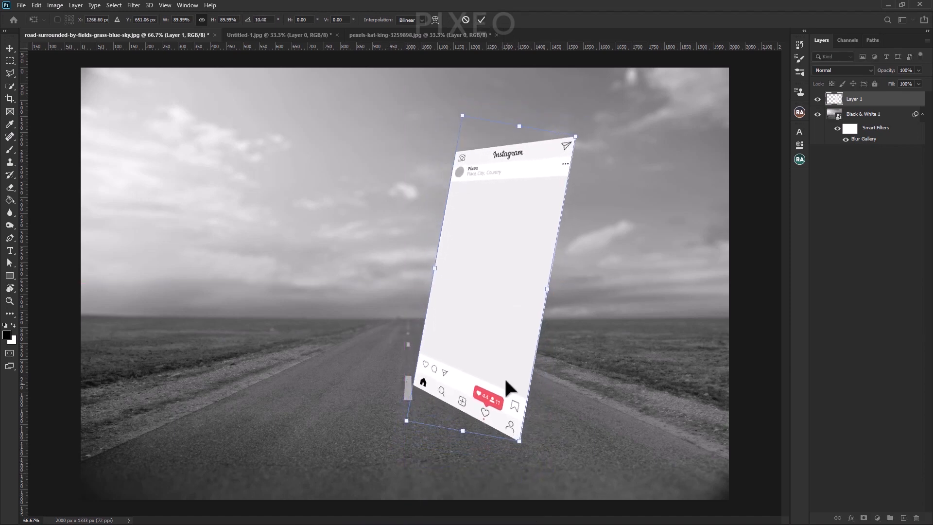
pyautogui.moveTo(499, 345); pyautogui.dragTo(505, 358)
pyautogui.moveTo(410, 438); pyautogui.dragTo(412, 440)
pyautogui.moveTo(523, 249); pyautogui.dragTo(521, 249)
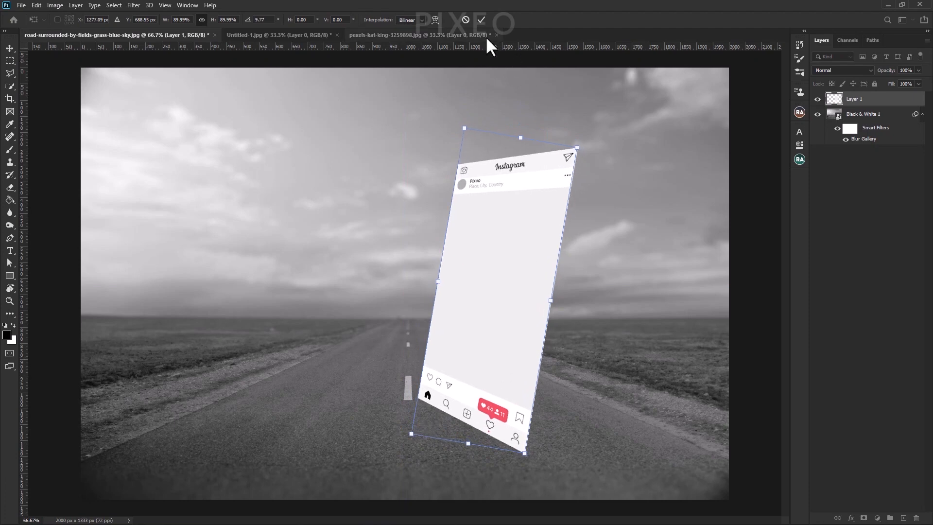
pyautogui.click(481, 20)
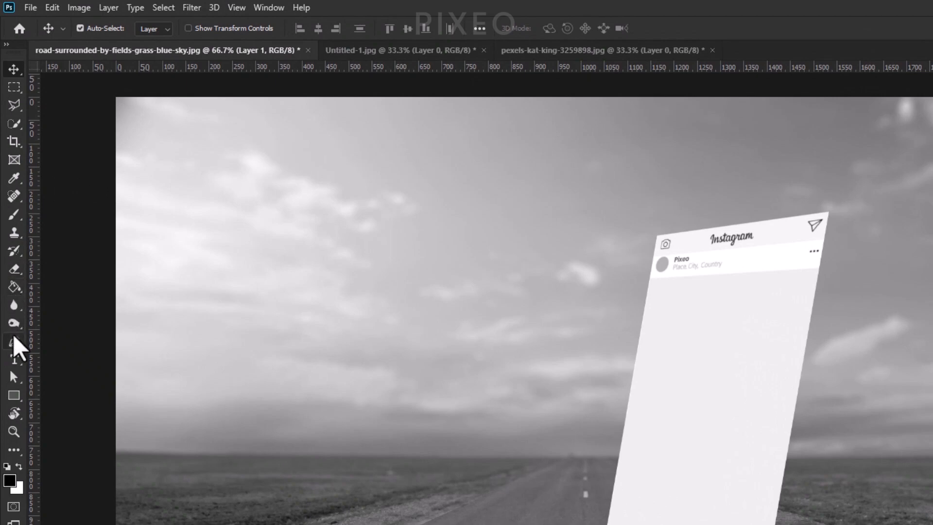
# Step: Draw a black-filled Pen shape about 455 by 692 px over the Instagram frame's blank photo area, following its four corners
pyautogui.click(14, 341)
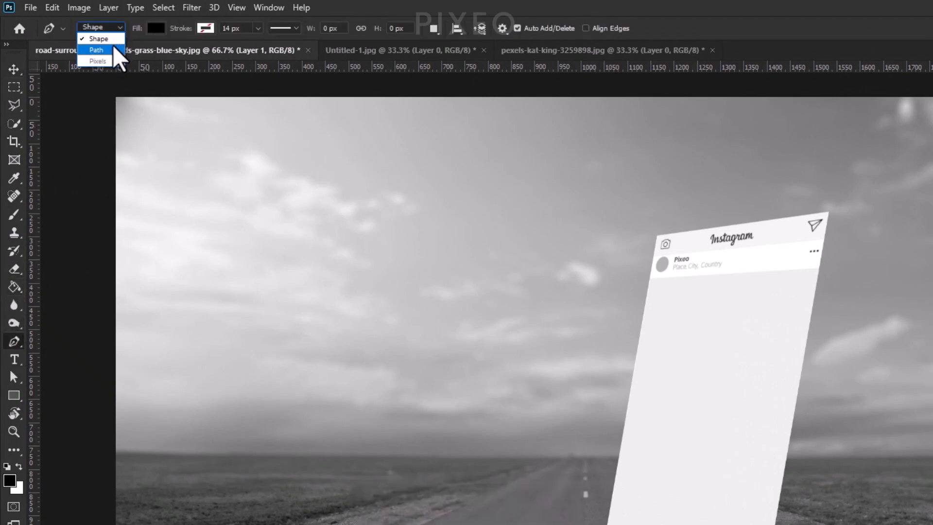
pyautogui.click(157, 28)
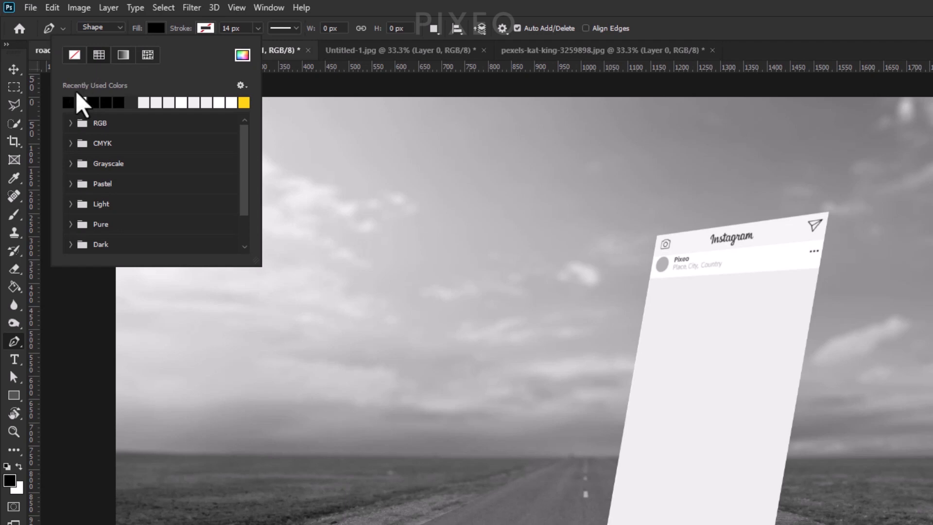
pyautogui.click(157, 28)
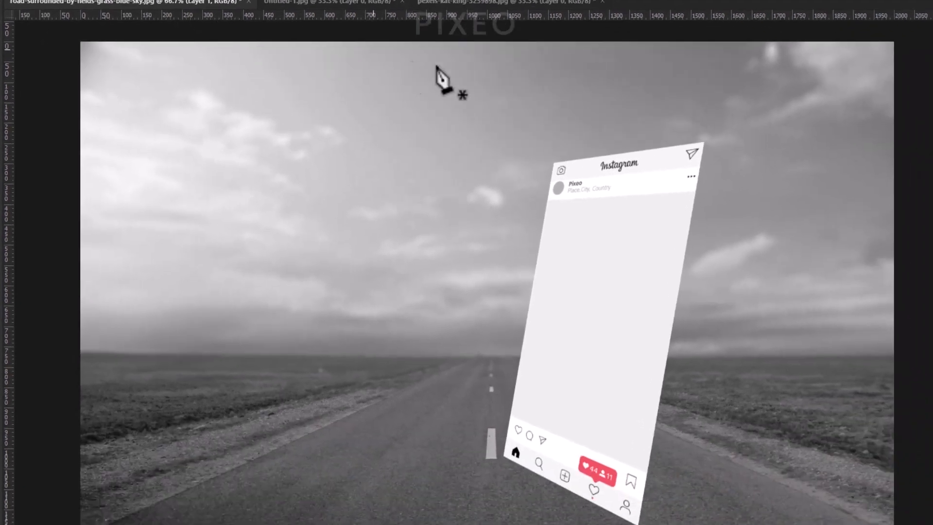
pyautogui.scroll(10, 543, 160)
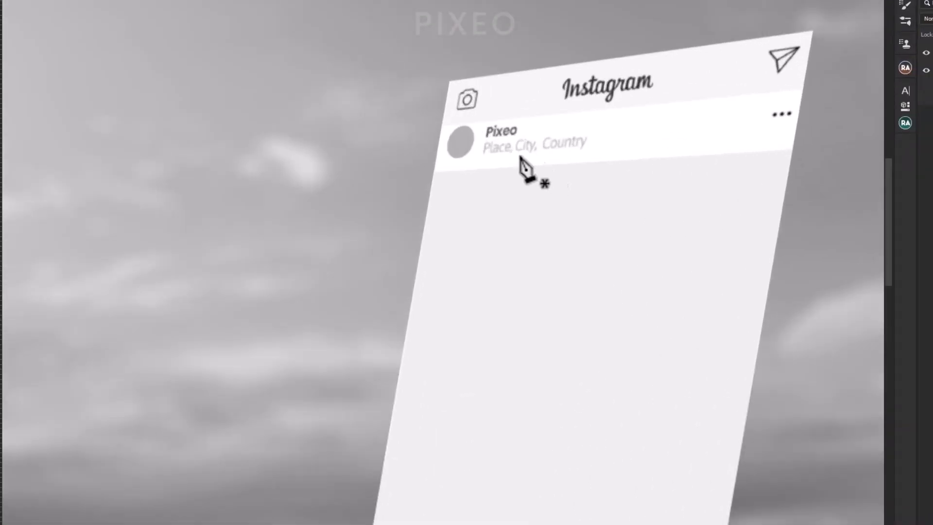
pyautogui.scroll(4, 459, 174)
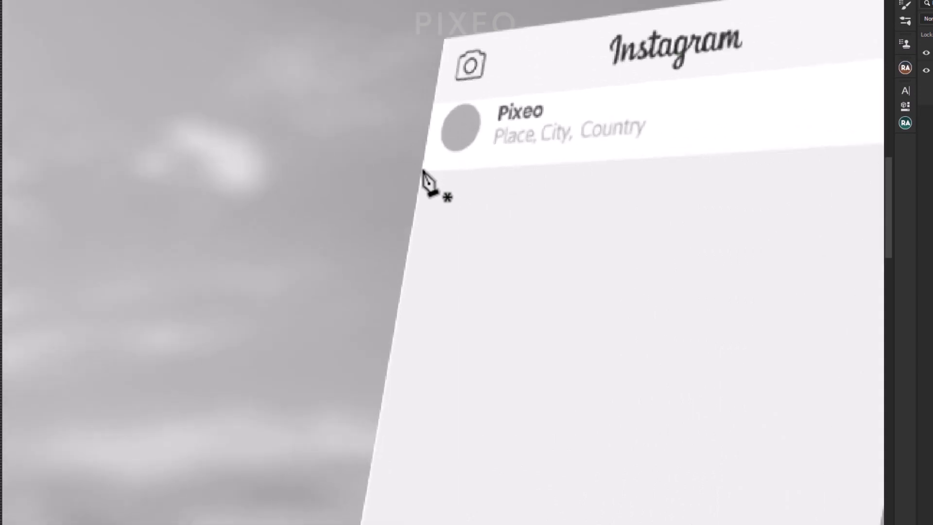
pyautogui.click(421, 170)
pyautogui.scroll(-2, 594, 209)
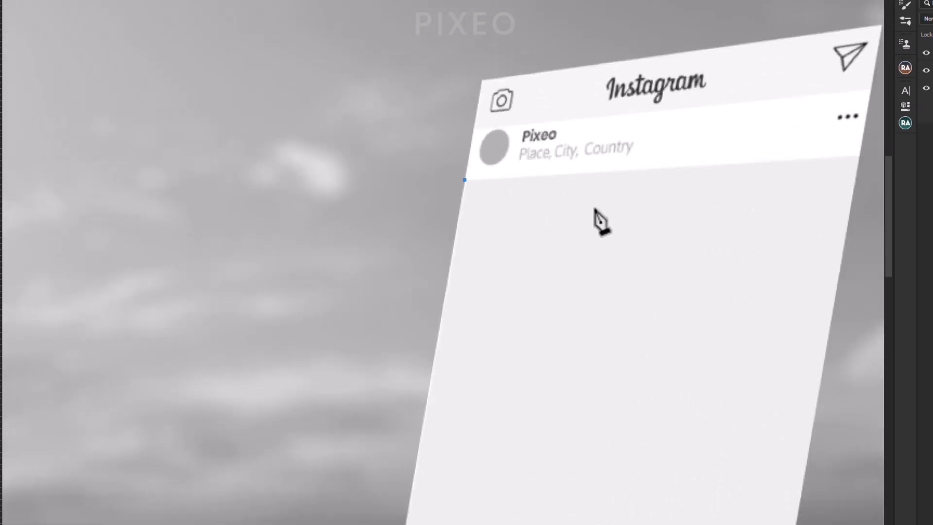
pyautogui.click(859, 156)
pyautogui.scroll(-10, 798, 327)
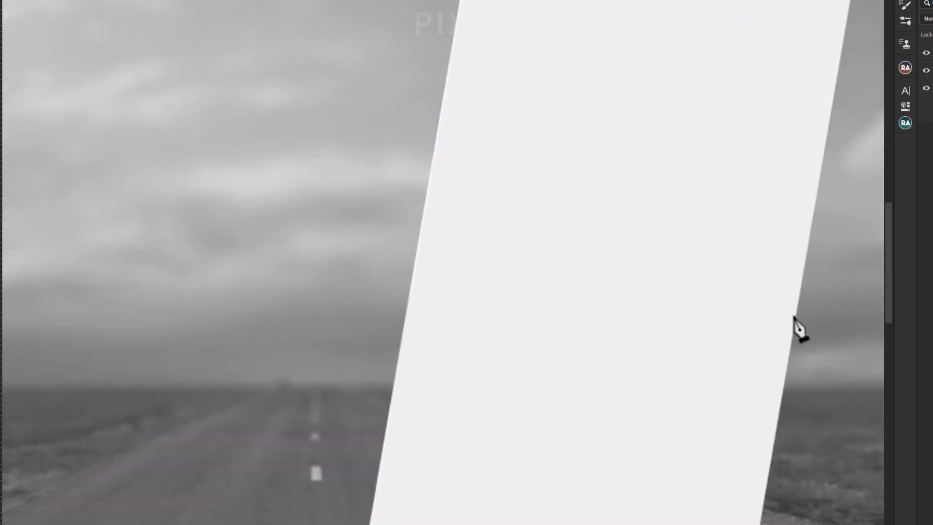
pyautogui.click(730, 392)
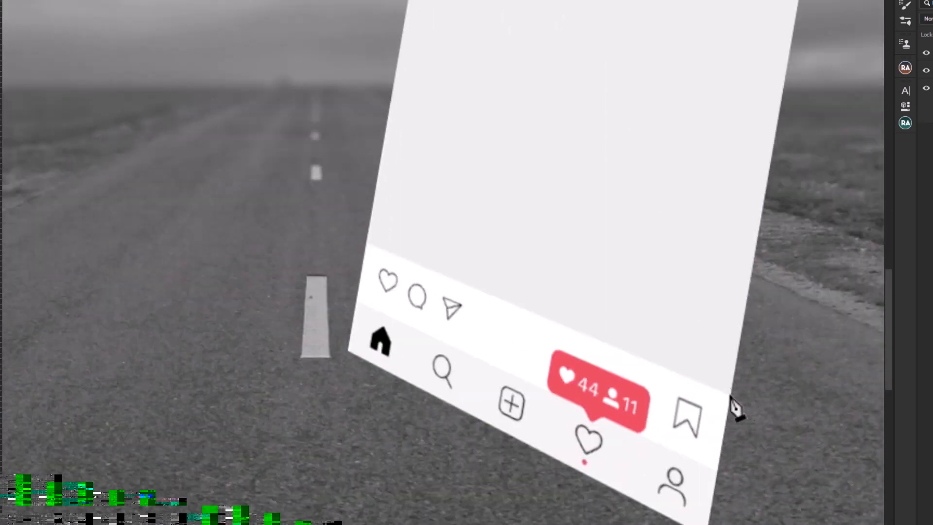
pyautogui.click(369, 246)
pyautogui.scroll(10, 372, 253)
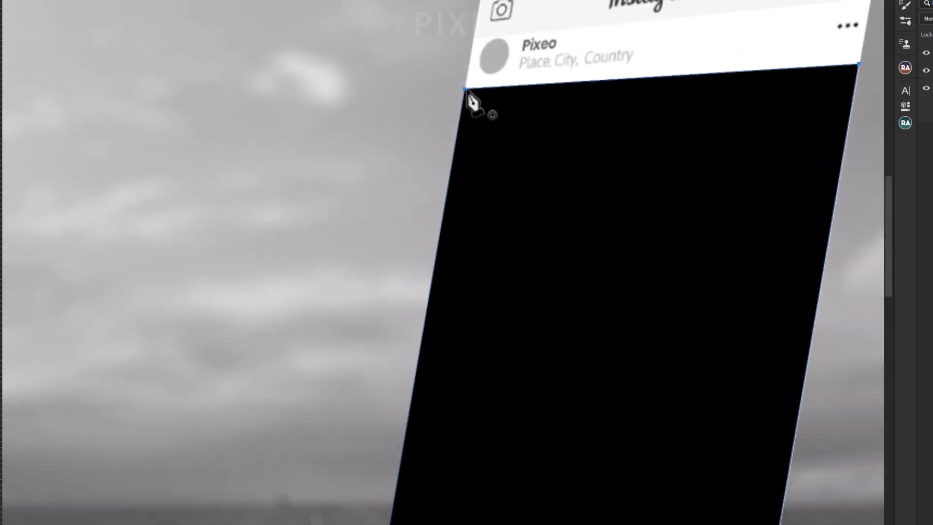
pyautogui.scroll(-5, 569, 172)
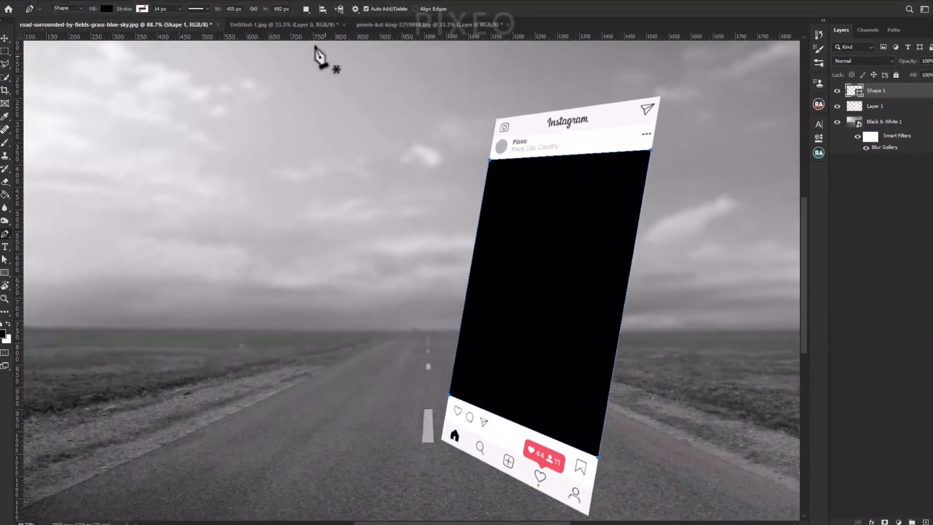
# Step: Copy the skateboarder photo from pexels-kat-king-3259898.jpg into the road composite as a new top layer
pyautogui.click(293, 36)
pyautogui.click(379, 35)
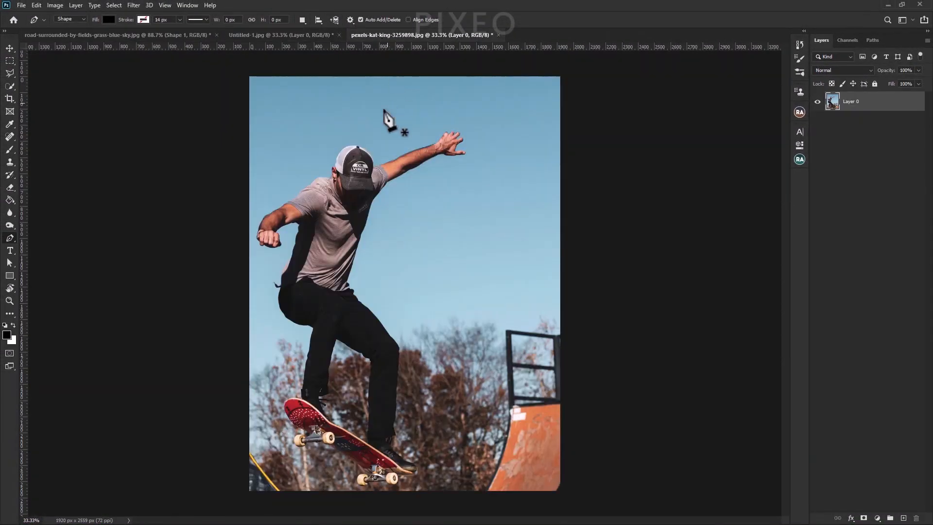
pyautogui.press('v')
pyautogui.moveTo(304, 155); pyautogui.dragTo(440, 246)
pyautogui.scroll(-5, 439, 246)
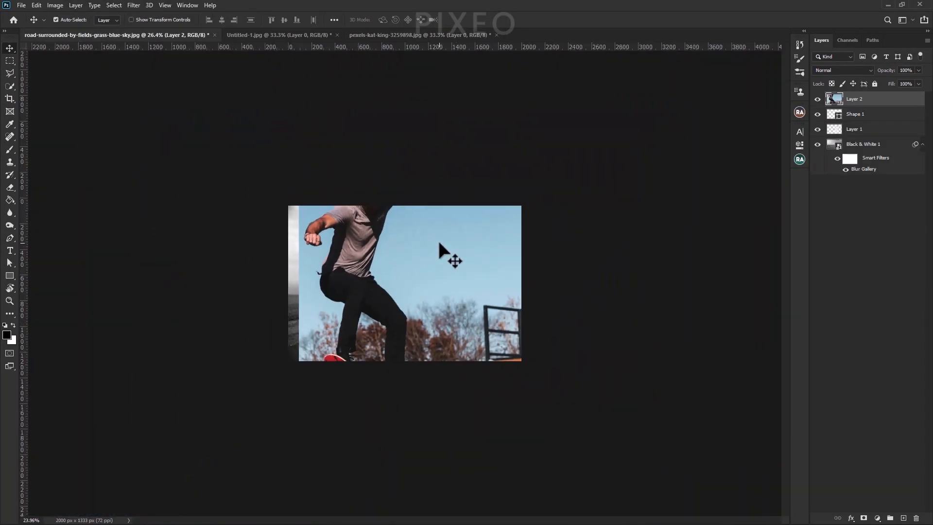
# Step: Scale the skateboarder photo proportionally to about 30.5% and place it over the Instagram frame
pyautogui.hotkey('ctrl', 't')
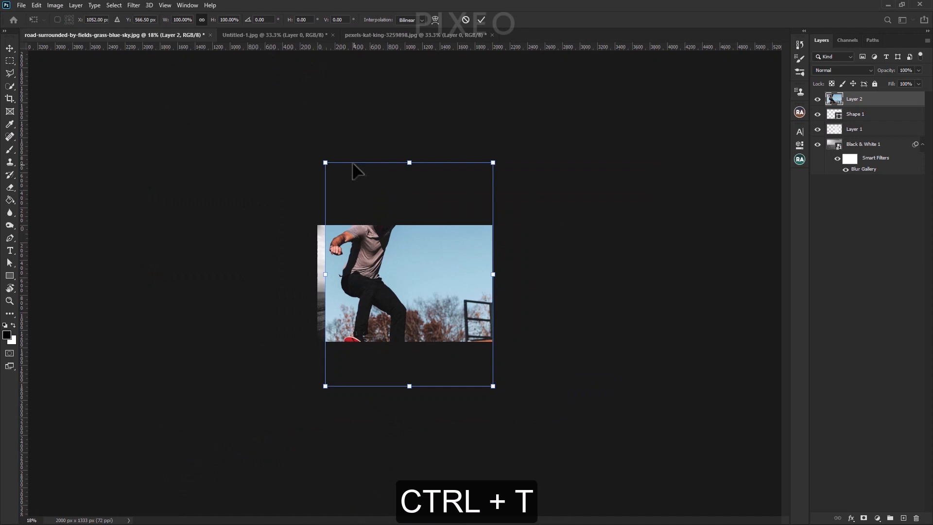
pyautogui.moveTo(326, 162); pyautogui.dragTo(442, 279)
pyautogui.moveTo(450, 314); pyautogui.dragTo(385, 260)
pyautogui.moveTo(430, 332); pyautogui.dragTo(424, 293)
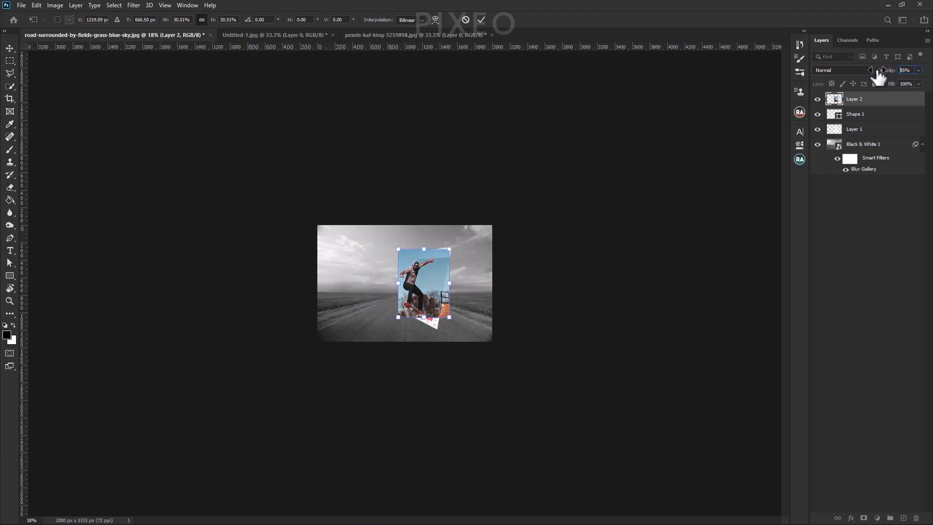
# Step: Lower Layer 2's opacity to 59% so the Instagram frame shows through the skateboarder photo
pyautogui.scroll(14, 446, 258)
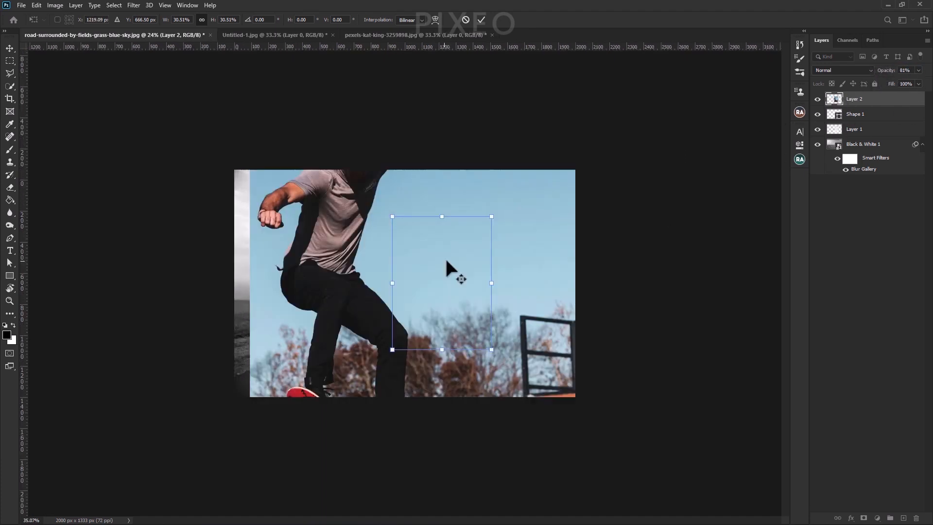
pyautogui.scroll(3, 490, 250)
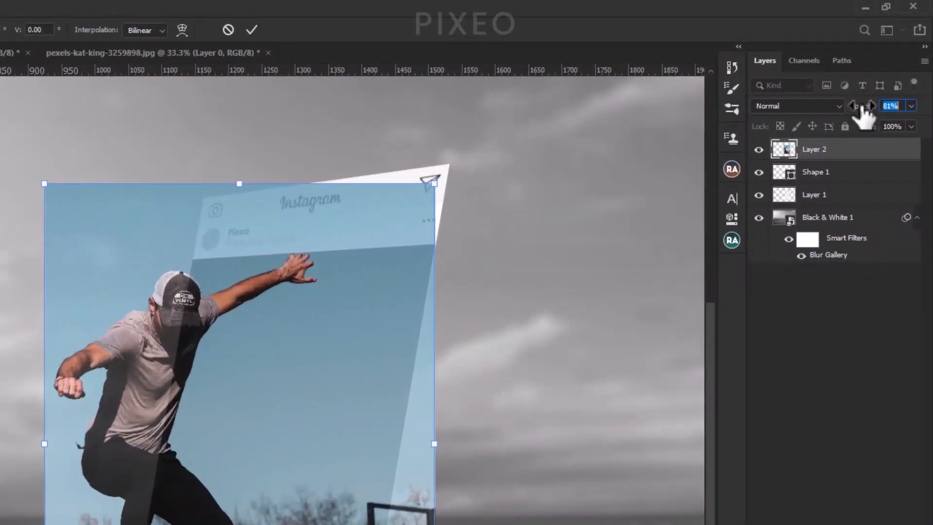
pyautogui.moveTo(886, 68); pyautogui.dragTo(878, 69)
pyautogui.moveTo(851, 115); pyautogui.dragTo(852, 113)
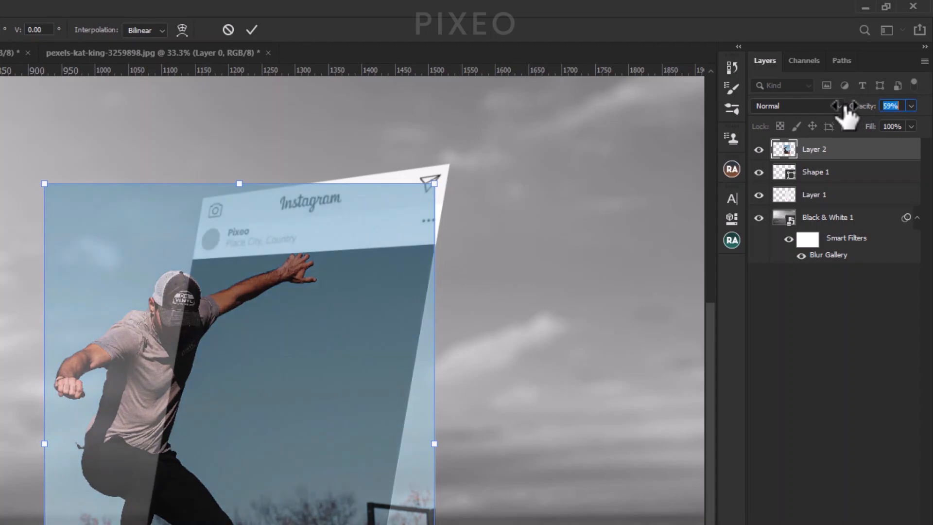
# Step: Rotate the skateboarder photo clockwise about 9.7°, scale it to about 32.8% and position the skater over the frame's photo area
pyautogui.moveTo(220, 429); pyautogui.dragTo(252, 382)
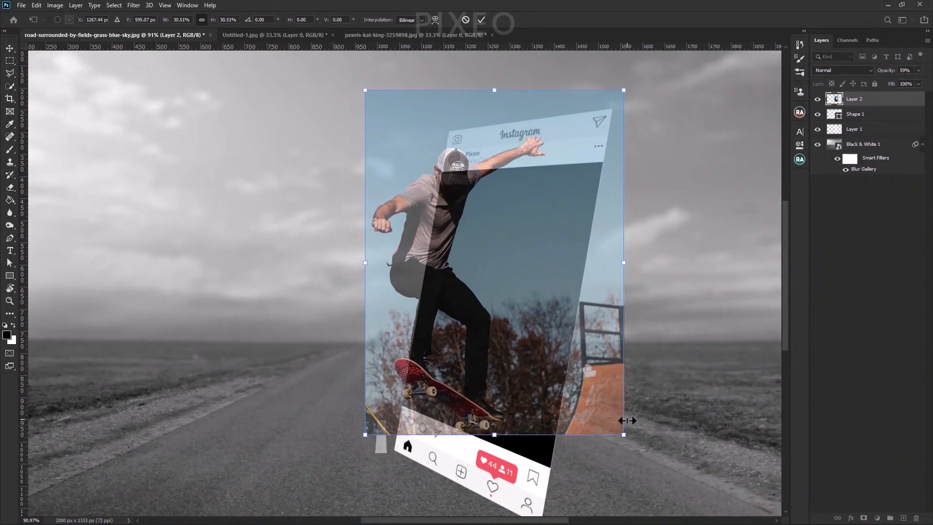
pyautogui.moveTo(632, 441); pyautogui.dragTo(599, 461)
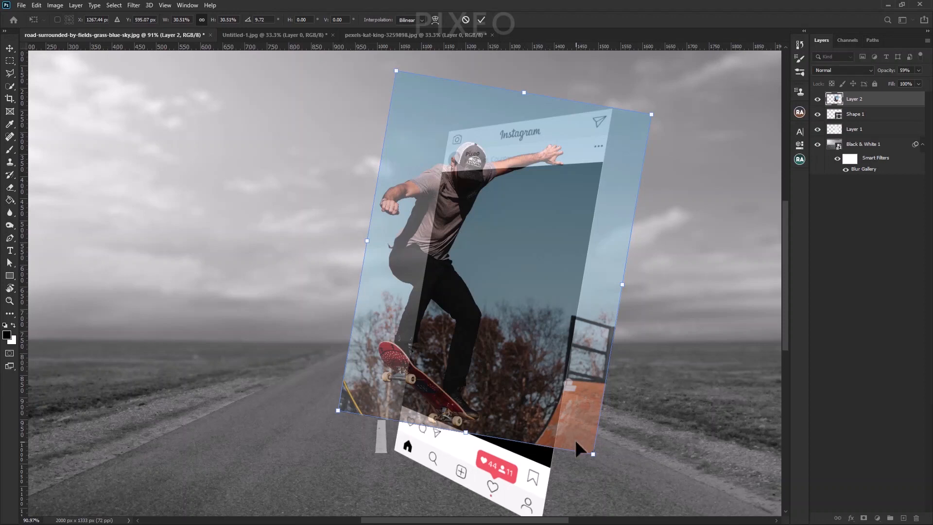
pyautogui.moveTo(592, 453); pyautogui.dragTo(606, 478)
pyautogui.moveTo(571, 402); pyautogui.dragTo(598, 402)
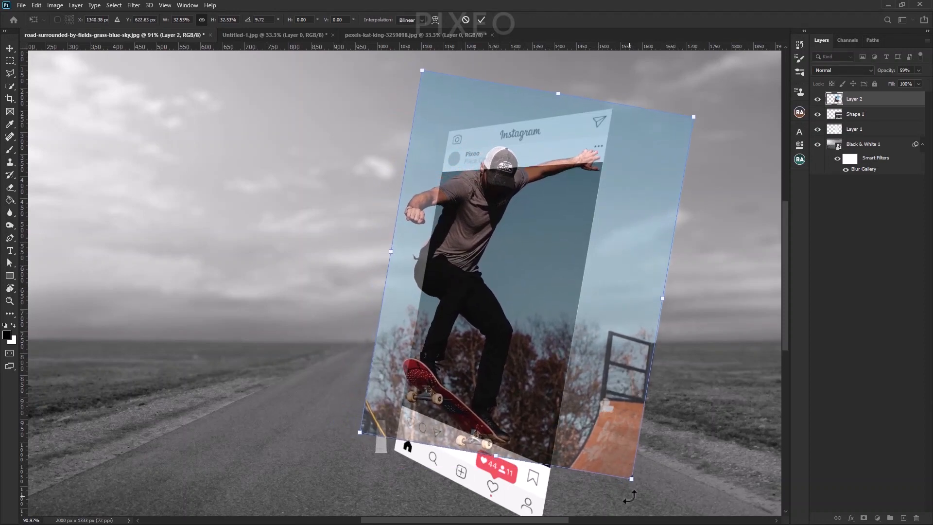
pyautogui.moveTo(632, 479); pyautogui.dragTo(636, 484)
pyautogui.moveTo(583, 402); pyautogui.dragTo(560, 396)
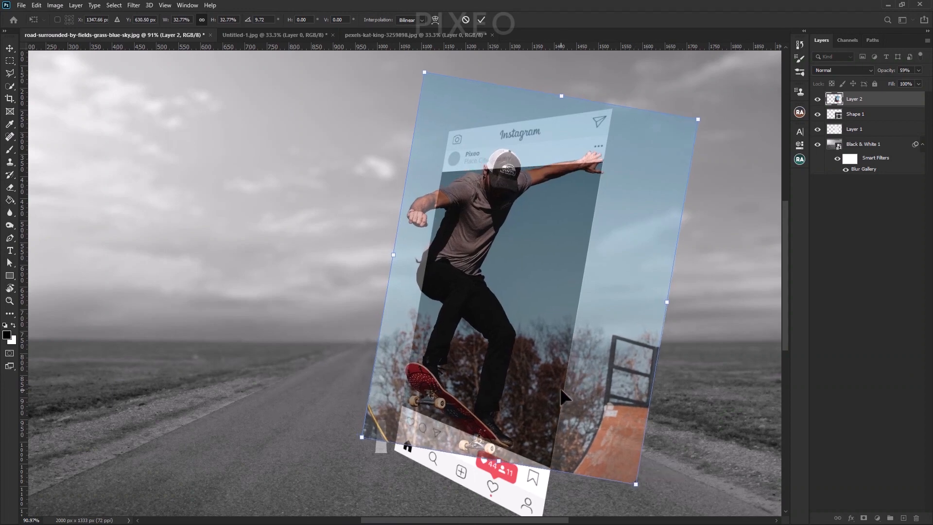
pyautogui.click(480, 19)
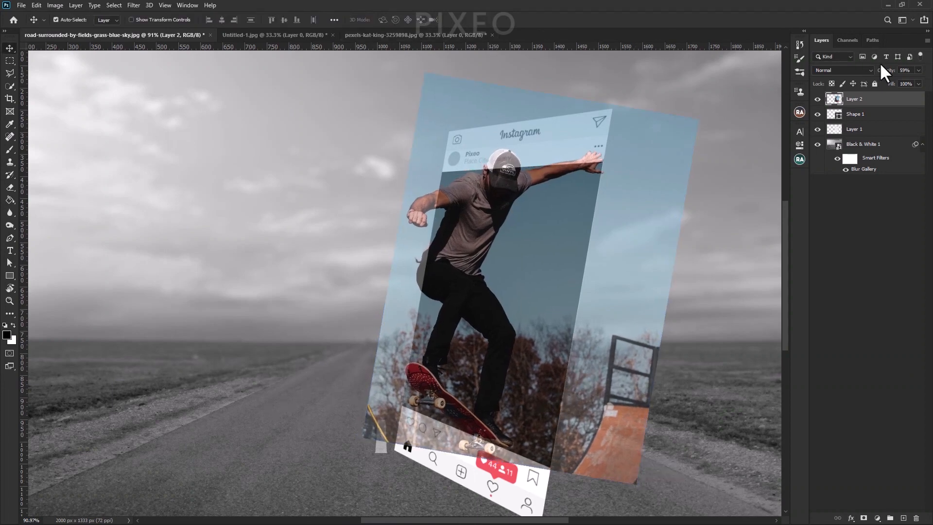
# Step: Restore Layer 2's opacity to 100% and clip it to the Shape 1 layer
pyautogui.moveTo(888, 77); pyautogui.dragTo(907, 73)
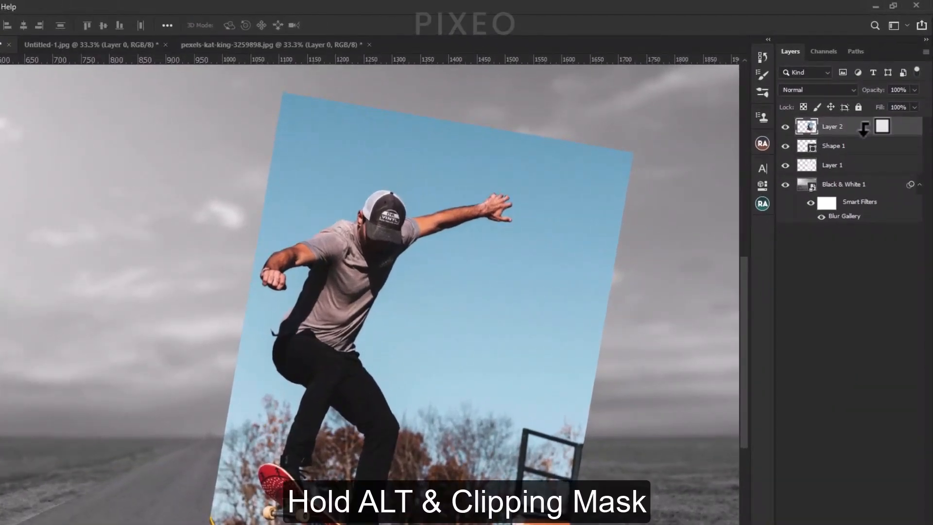
pyautogui.keyDown('alt'); pyautogui.click(865, 129); pyautogui.keyUp('alt')
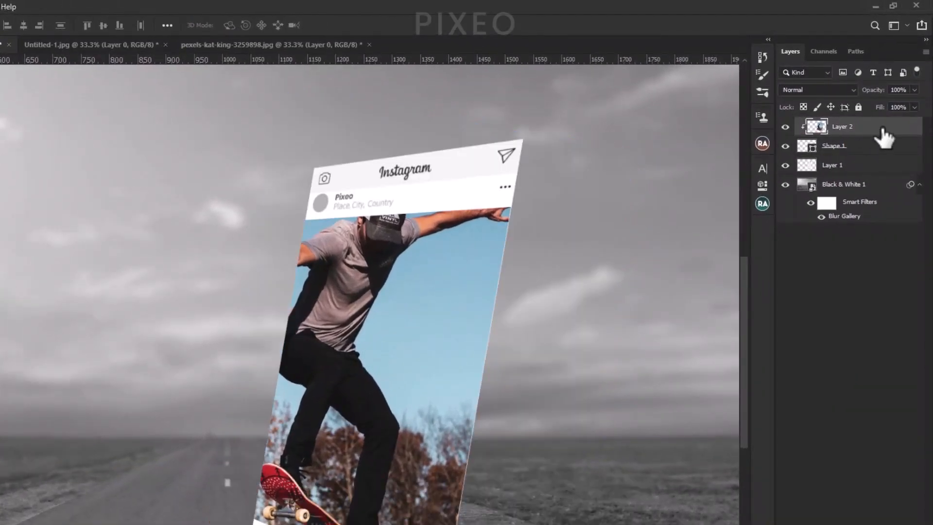
# Step: Duplicate Layer 2 and select the skateboarder on the copy with Select Subject
pyautogui.hotkey('ctrl', 'j')
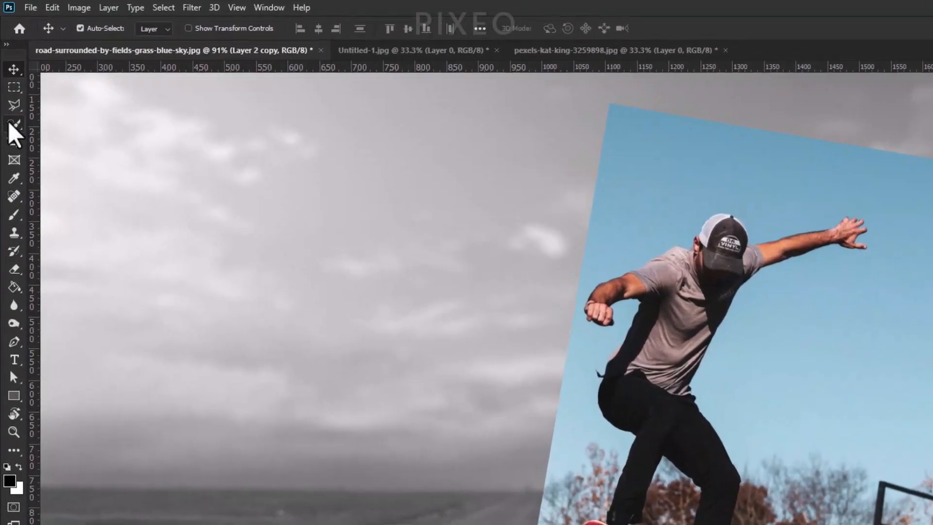
pyautogui.click(12, 102)
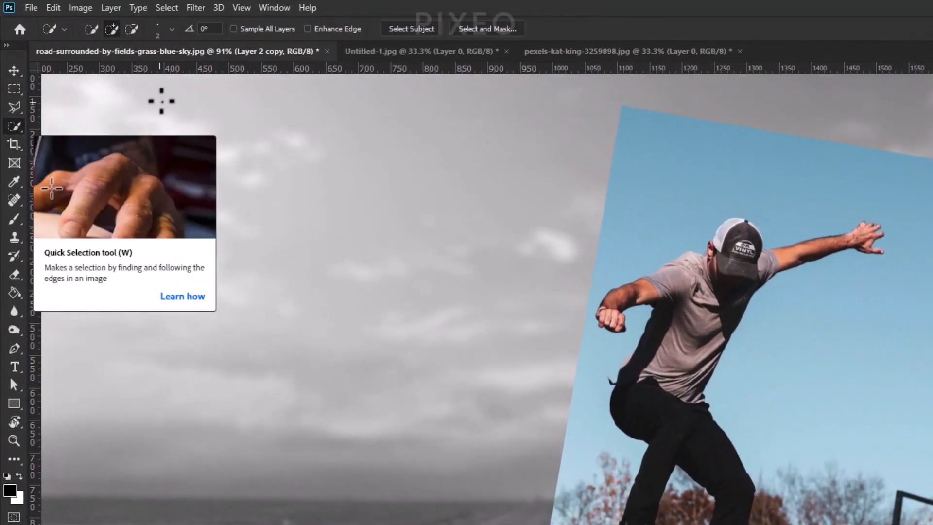
pyautogui.click(410, 29)
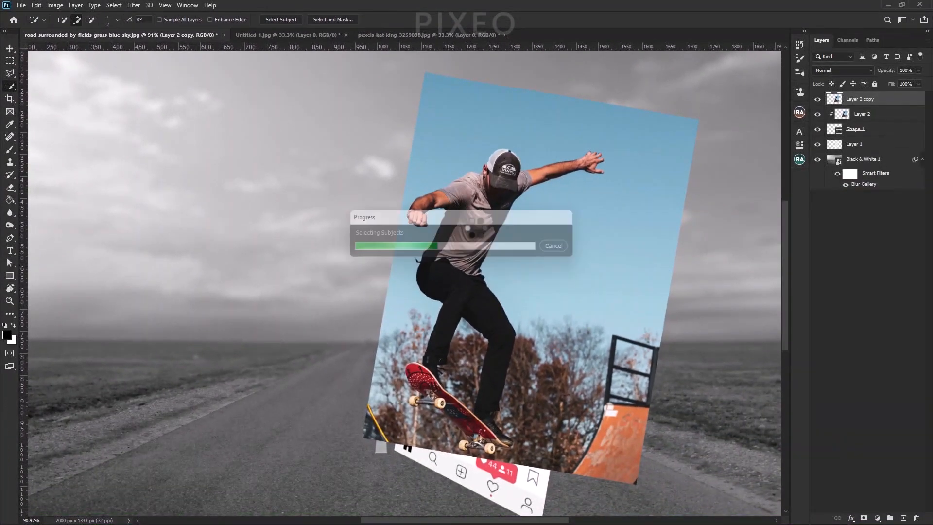
# Step: Refine the selection around the fingers of the skater's outstretched hand using a smaller Quick Selection brush
pyautogui.scroll(10, 597, 161)
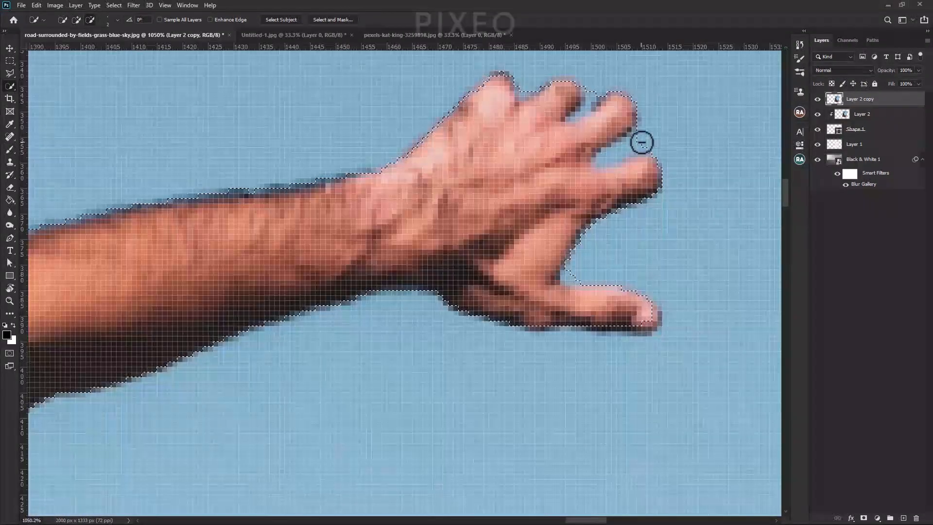
pyautogui.press('[')
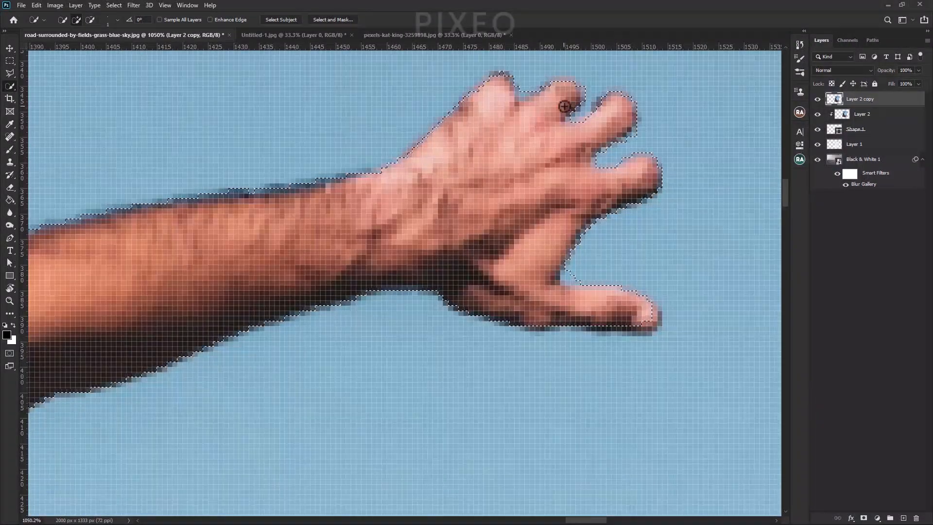
pyautogui.scroll(-15, 594, 291)
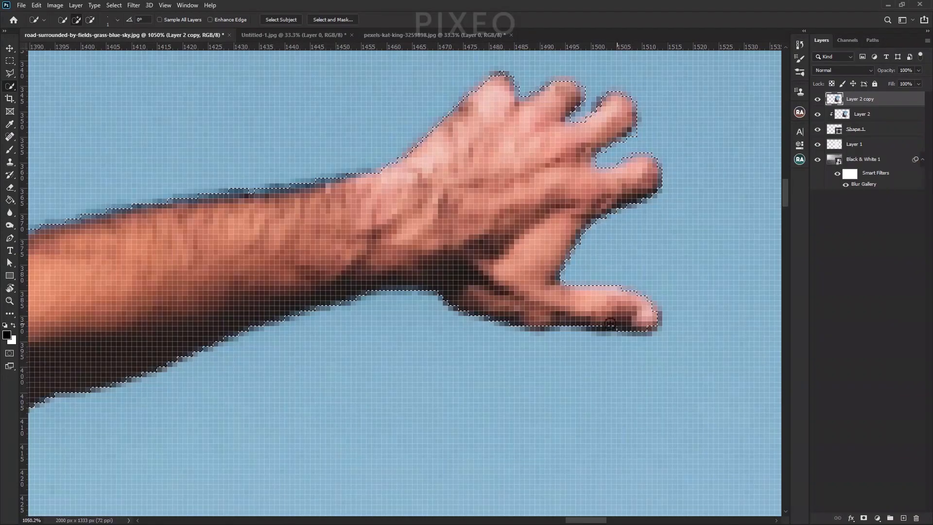
# Step: Subtract the background gap above the front axle, beneath the skateboard, from the selection
pyautogui.scroll(8, 446, 273)
pyautogui.scroll(5, 409, 421)
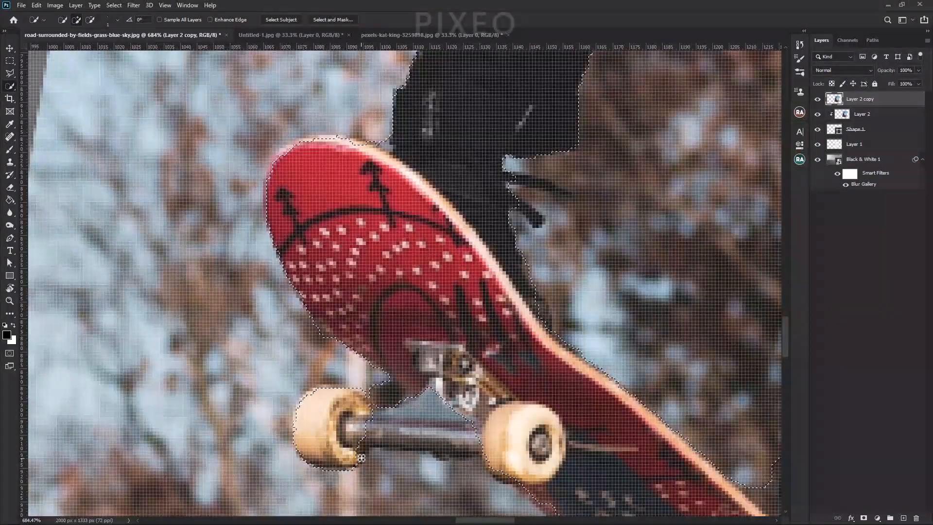
pyautogui.scroll(3, 375, 461)
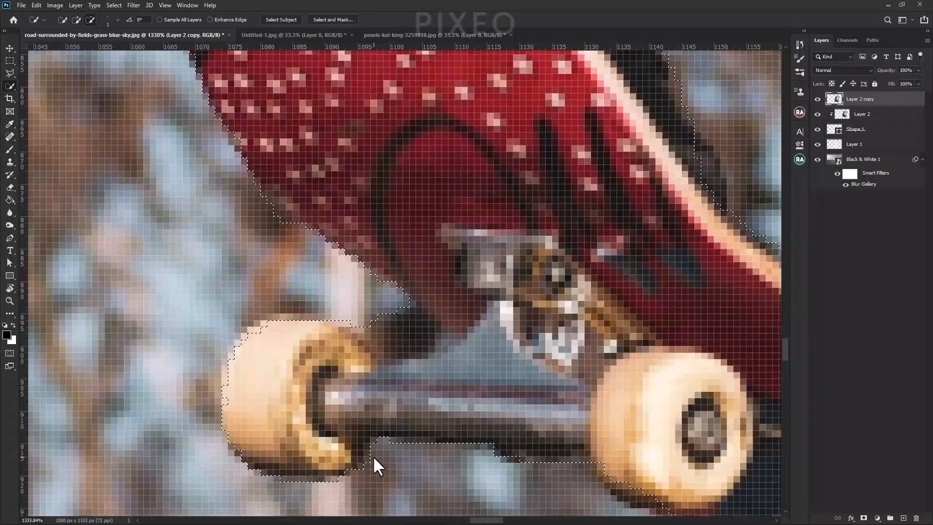
pyautogui.moveTo(527, 377); pyautogui.dragTo(487, 373)
pyautogui.moveTo(416, 375); pyautogui.dragTo(500, 385)
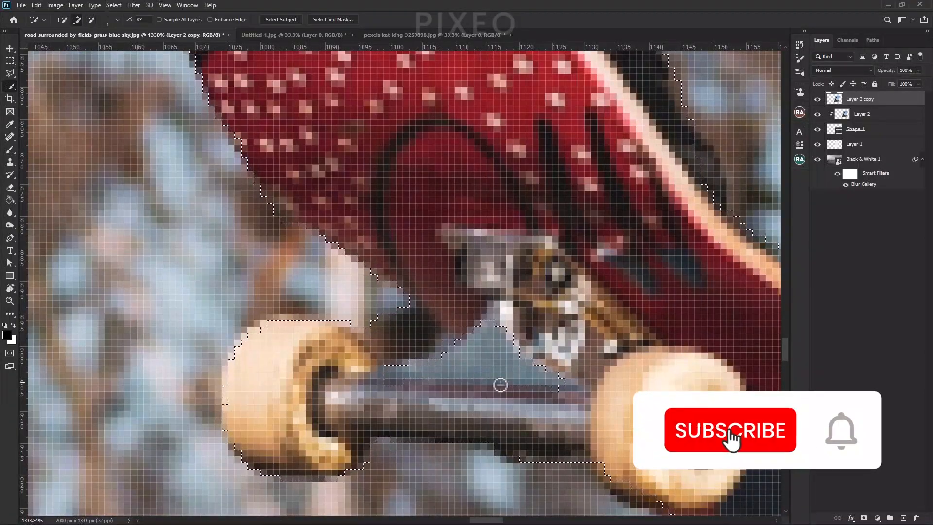
# Step: Clean up the selection along the underside of the front axle and beside its left wheel
pyautogui.scroll(-4, 500, 386)
pyautogui.scroll(4, 537, 413)
pyautogui.scroll(-3, 608, 408)
pyautogui.scroll(-3, 610, 336)
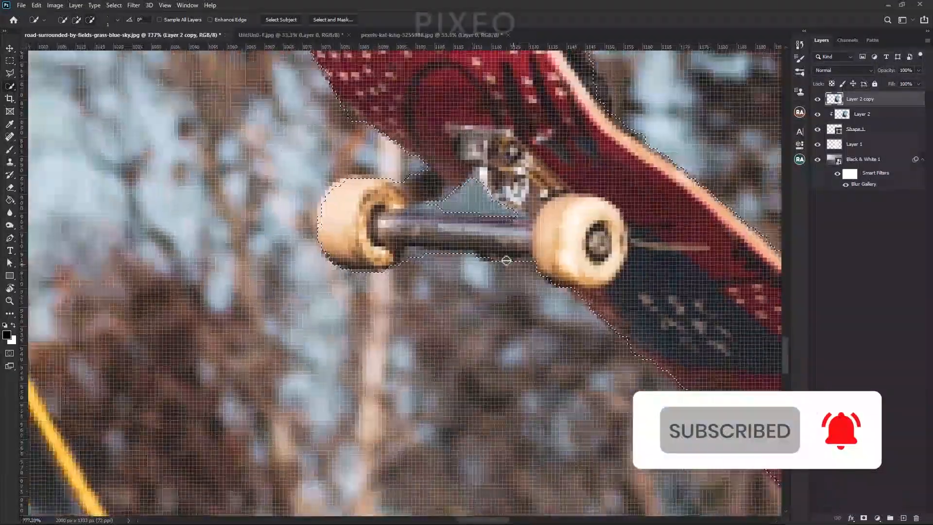
pyautogui.click(506, 260)
pyautogui.scroll(4, 438, 226)
pyautogui.moveTo(438, 226); pyautogui.dragTo(412, 251)
pyautogui.click(410, 258)
pyautogui.keyDown('alt'); pyautogui.click(395, 229); pyautogui.keyUp('alt')
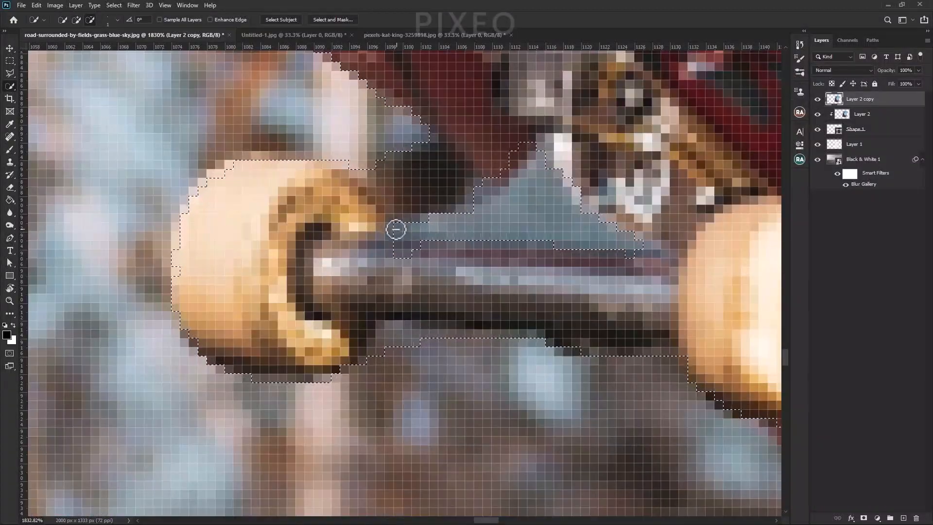
# Step: Refine the selection around the rear truck and its left wheel, following the skateboard's lower edge
pyautogui.scroll(-4, 396, 229)
pyautogui.scroll(4, 308, 139)
pyautogui.scroll(-4, 406, 223)
pyautogui.scroll(4, 593, 328)
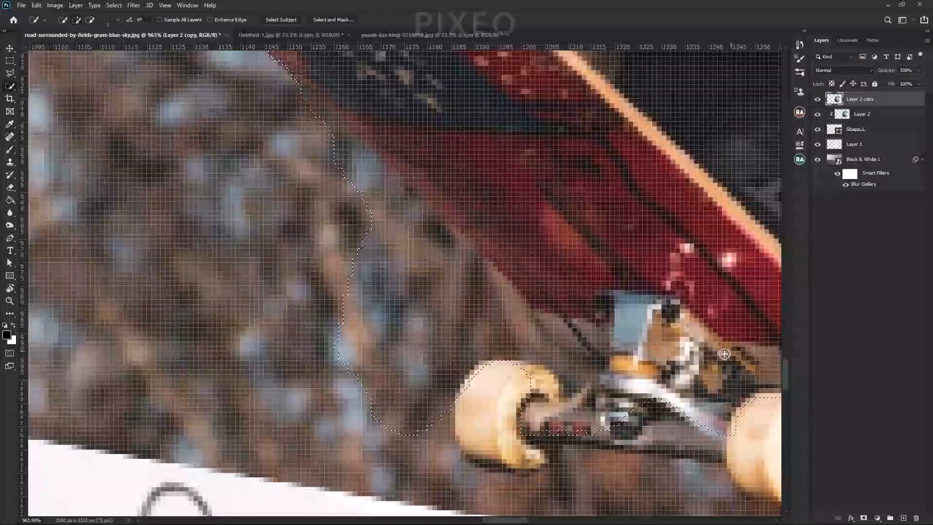
pyautogui.moveTo(592, 328)
pyautogui.mouseDown()
pyautogui.moveTo(630, 317)
pyautogui.moveTo(677, 355)
pyautogui.mouseUp()
pyautogui.scroll(7, 612, 354)
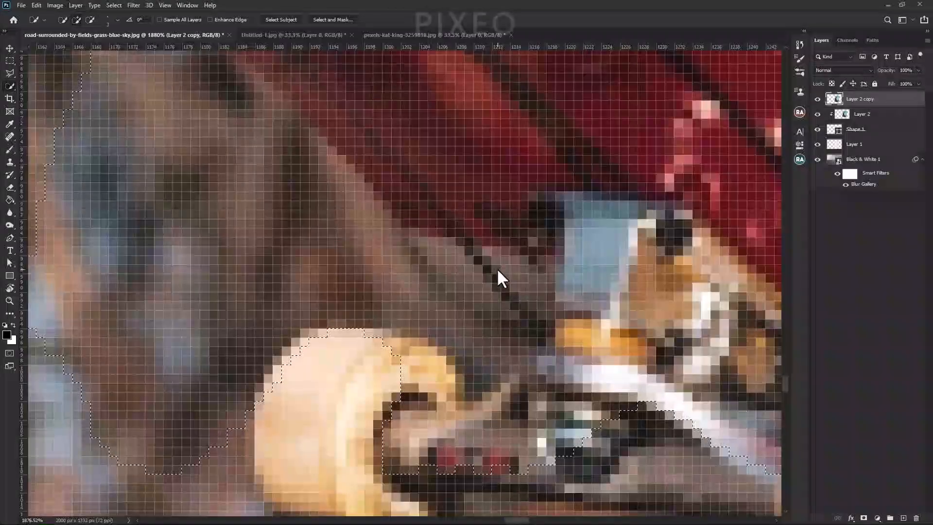
pyautogui.press('[')
pyautogui.moveTo(497, 267); pyautogui.dragTo(527, 288)
pyautogui.scroll(-3, 527, 289)
pyautogui.moveTo(360, 331)
pyautogui.mouseDown()
pyautogui.moveTo(395, 277)
pyautogui.moveTo(481, 313)
pyautogui.moveTo(740, 286)
pyautogui.mouseUp()
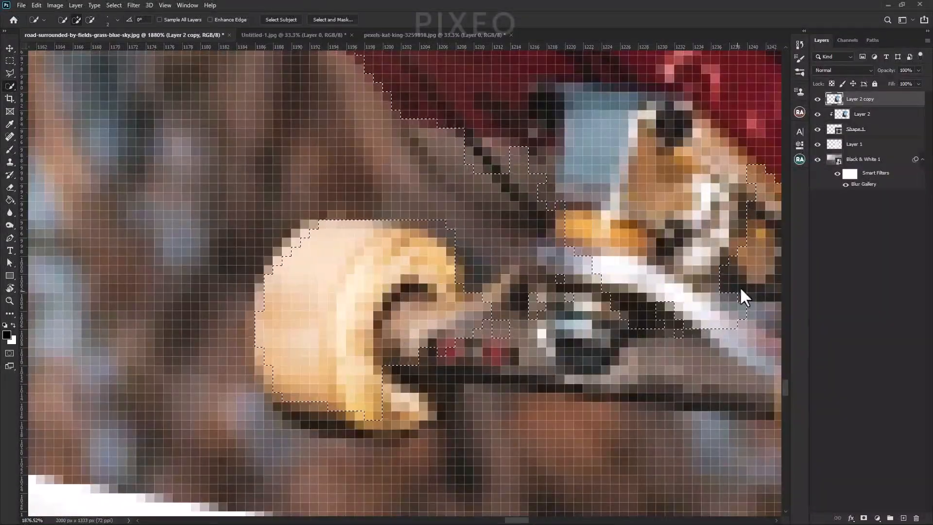
# Step: Try another Quick Selection stroke over the rear truck's right wheel and undo it
pyautogui.scroll(-5, 740, 287)
pyautogui.hscroll(3, 715, 286)
pyautogui.moveTo(474, 297); pyautogui.dragTo(470, 343)
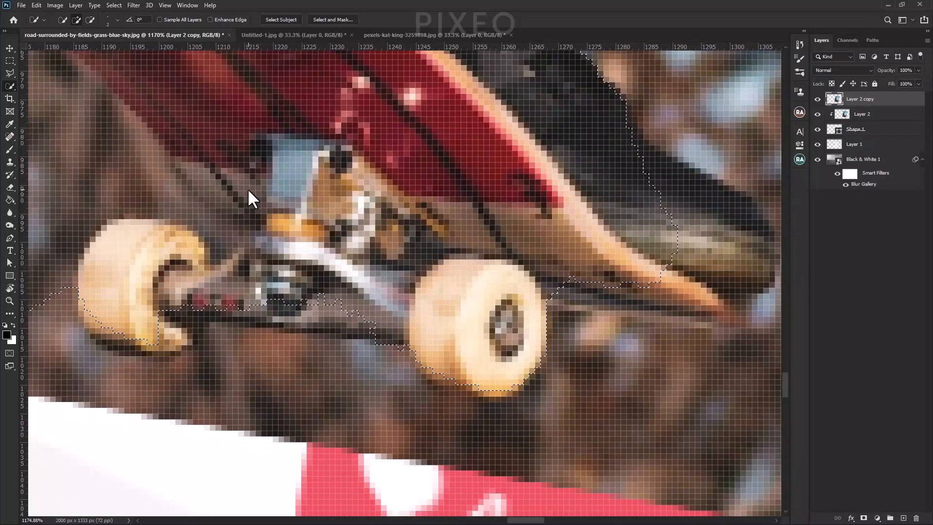
pyautogui.hotkey('ctrl', 'z')
# Step: Add the tip of the front shoe and the skateboard's tail to the selection
pyautogui.scroll(-3, 410, 300)
pyautogui.scroll(-4, 413, 311)
pyautogui.moveTo(387, 318); pyautogui.dragTo(423, 343)
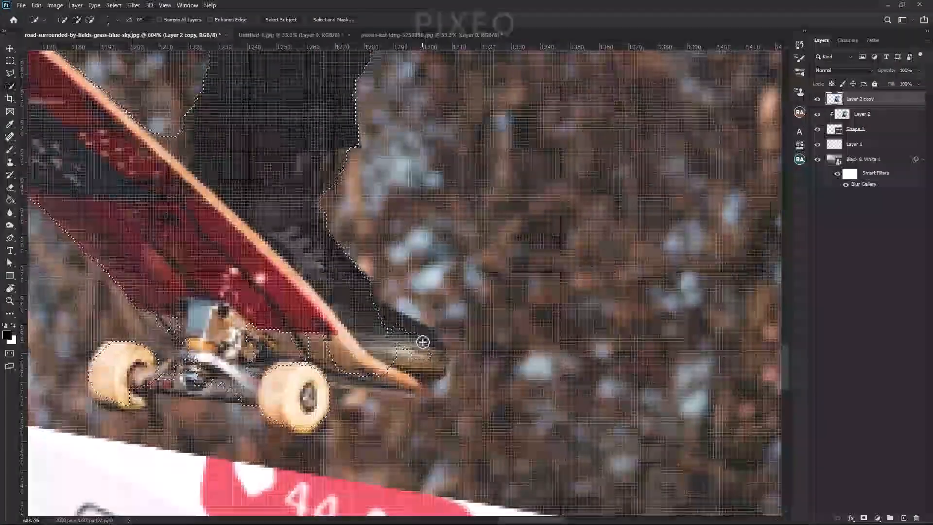
pyautogui.scroll(9, 422, 342)
pyautogui.moveTo(373, 327); pyautogui.dragTo(459, 403)
pyautogui.scroll(-3, 227, 454)
# Step: Extend the selection over the lower edge of the rear truck's left wheel
pyautogui.scroll(-7, 227, 327)
pyautogui.hscroll(-4, 227, 327)
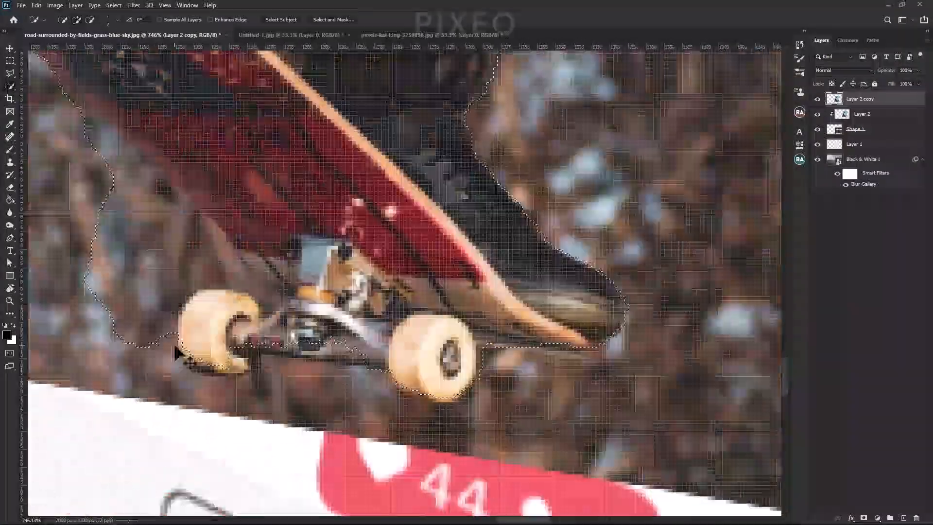
pyautogui.scroll(9, 185, 358)
pyautogui.moveTo(260, 362); pyautogui.dragTo(296, 369)
pyautogui.scroll(-2, 296, 369)
pyautogui.scroll(-6, 479, 421)
pyautogui.scroll(4, 479, 421)
pyautogui.hscroll(-3, 479, 421)
# Step: Subtract the background between the skateboard's lower edge and the rear truck from the selection with a larger Quick Selection brush
pyautogui.press(']')
pyautogui.moveTo(340, 399); pyautogui.dragTo(387, 355)
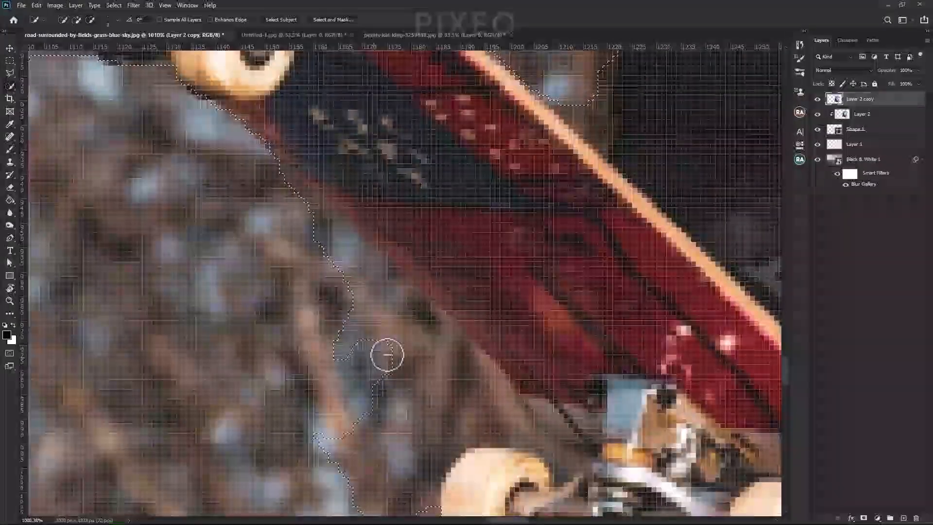
pyautogui.scroll(-4, 300, 200)
pyautogui.scroll(-2, 417, 385)
pyautogui.scroll(7, 505, 316)
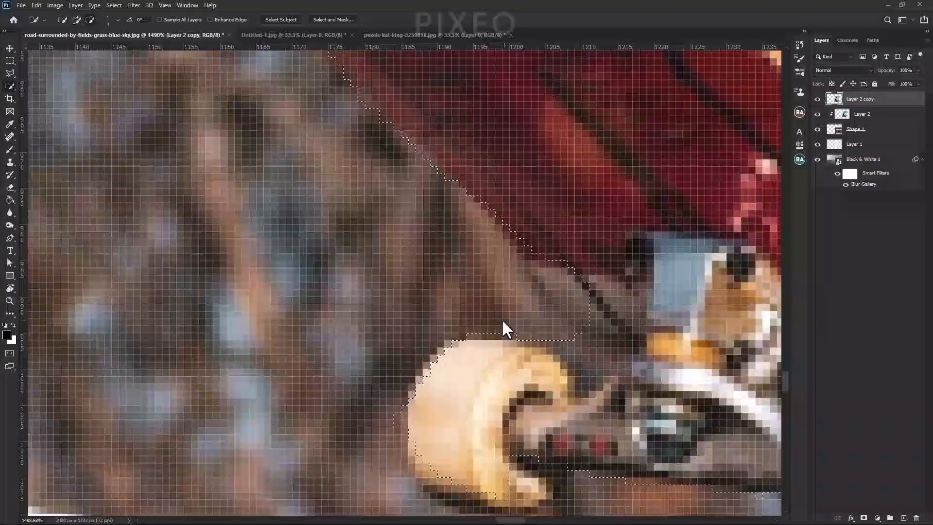
pyautogui.scroll(-2, 502, 319)
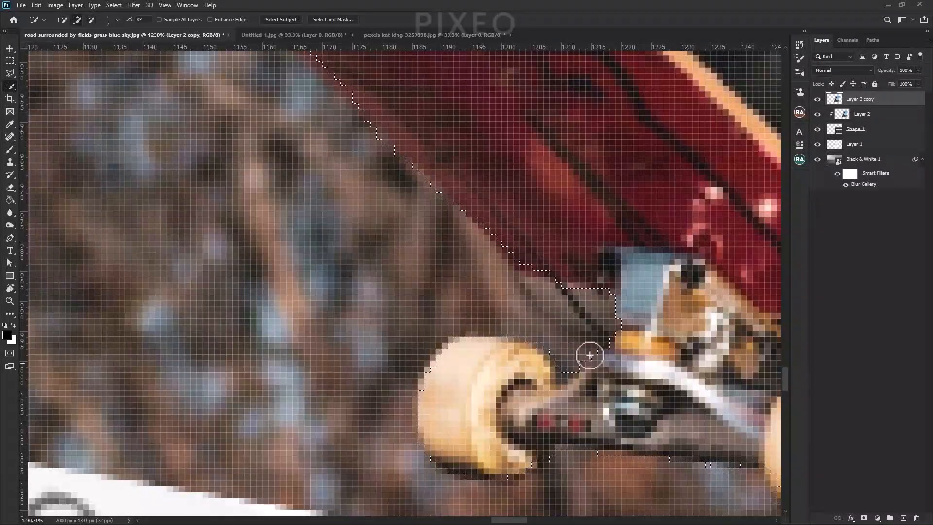
pyautogui.hotkey('ctrl', '0')
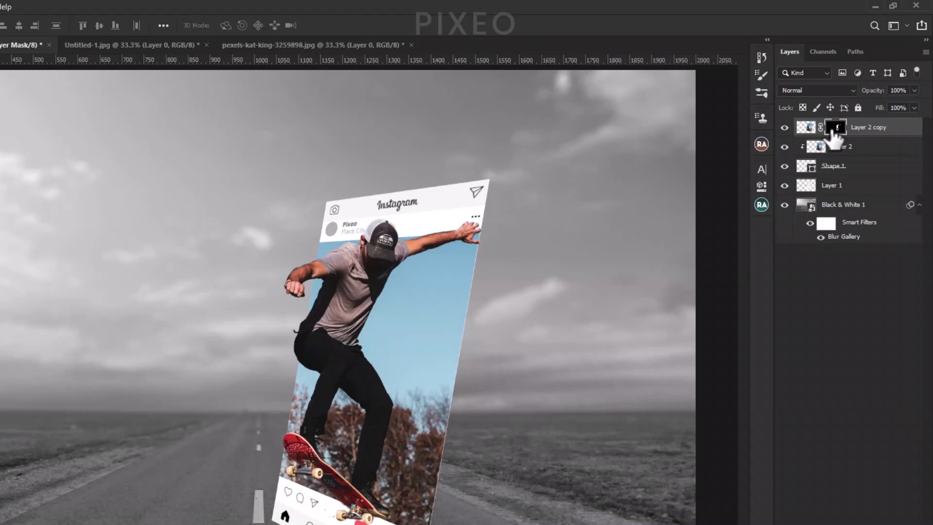
# Step: Refine the skateboarder mask on Layer 2 copy with a negative Shift Edge and output it to a new layer with layer mask
pyautogui.doubleClick(834, 130)
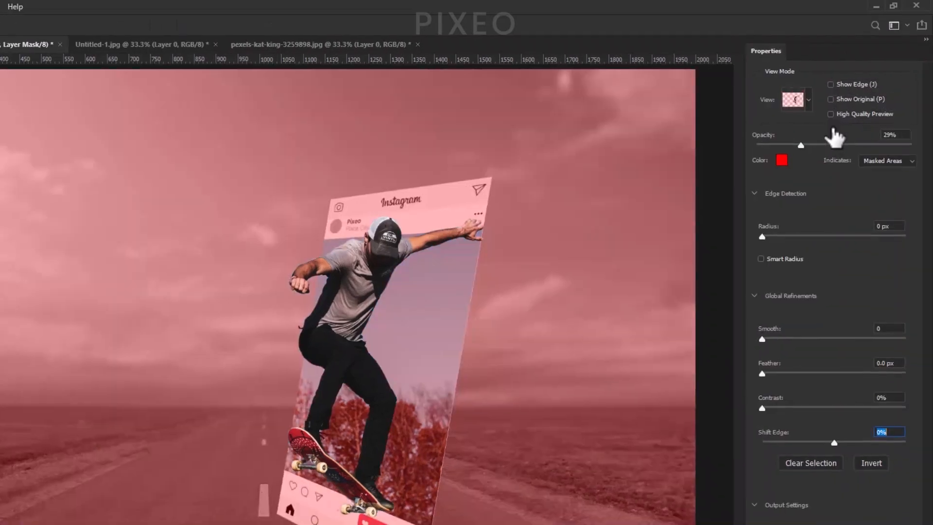
pyautogui.write('-40')
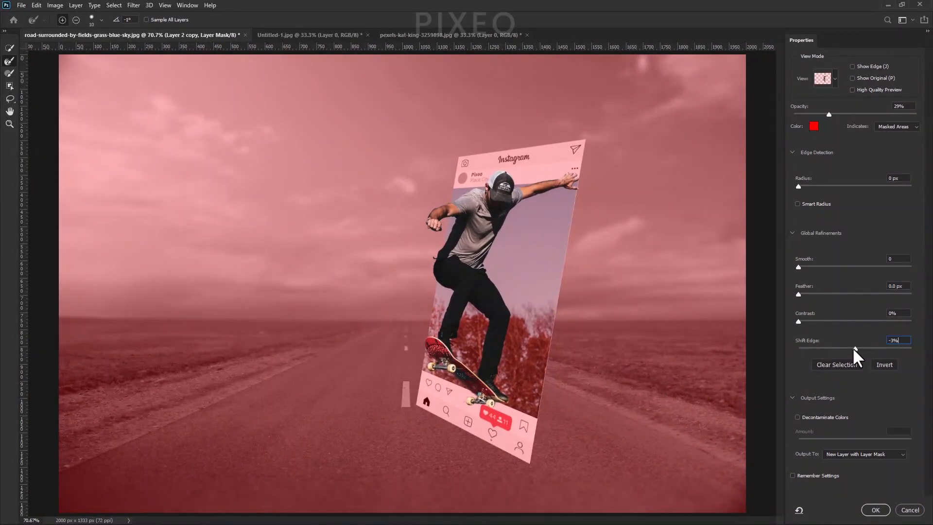
pyautogui.press('Down')
pyautogui.press('Down')
pyautogui.press('Down')
pyautogui.click(803, 187)
pyautogui.click(873, 510)
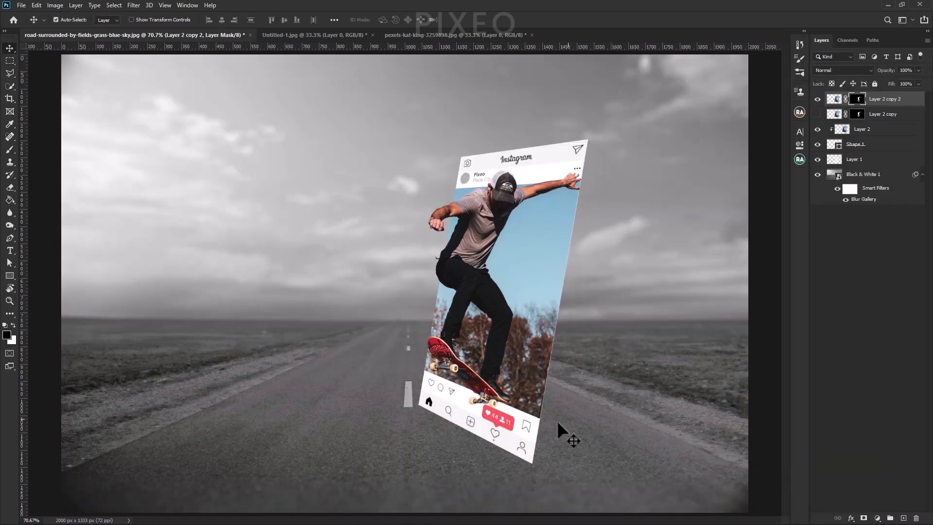
# Step: Paint white on the new layer's mask with a small 56% opacity brush to restore the rear truck and its wheels
pyautogui.scroll(10, 483, 422)
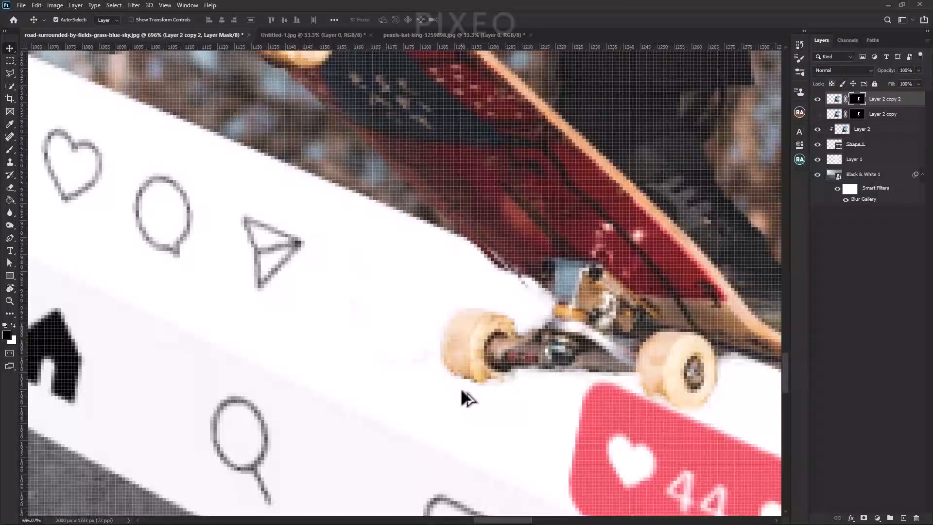
pyautogui.scroll(1, 462, 398)
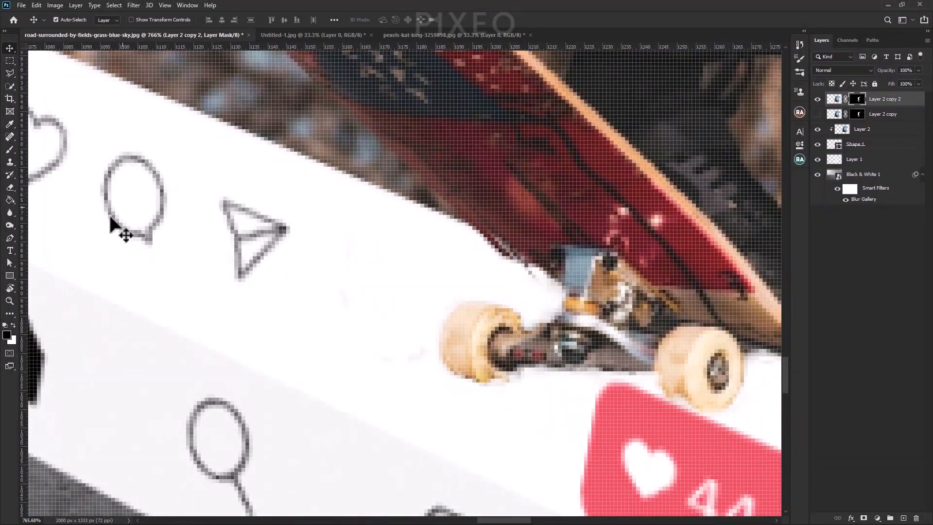
pyautogui.click(10, 151)
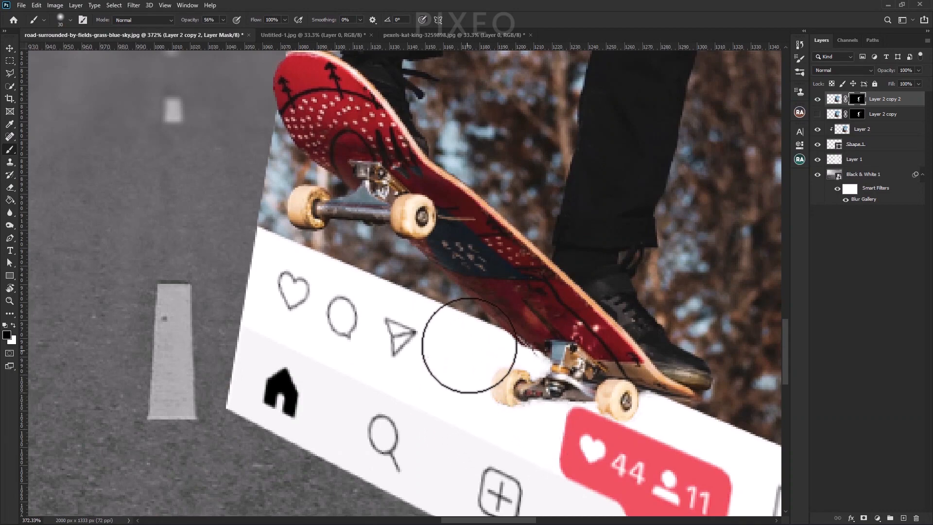
pyautogui.scroll(3, 209, 197)
pyautogui.scroll(-1, 495, 463)
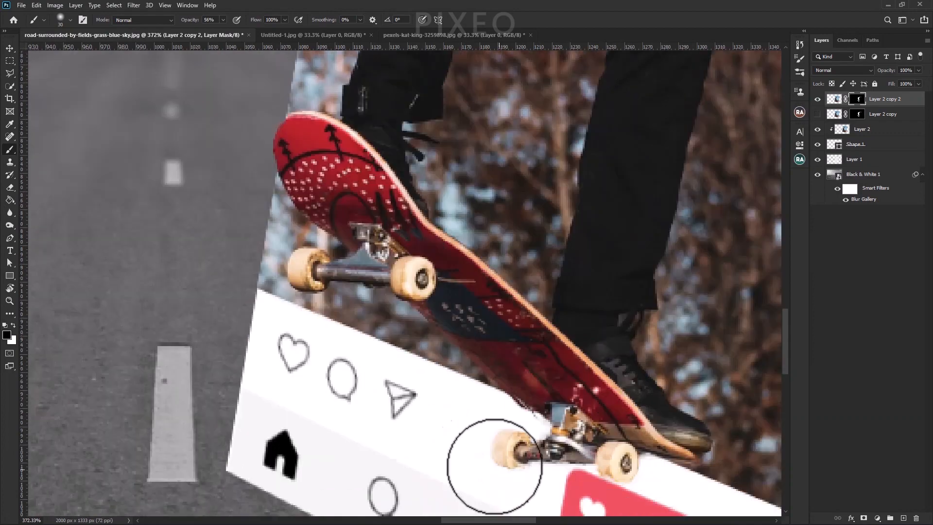
pyautogui.scroll(3, 538, 401)
pyautogui.press('x')
pyautogui.press('[')
pyautogui.press('[')
pyautogui.press('[')
pyautogui.press('[')
pyautogui.press('[')
pyautogui.press('[')
pyautogui.press('[')
pyautogui.moveTo(520, 346)
pyautogui.mouseDown()
pyautogui.moveTo(483, 340)
pyautogui.moveTo(541, 330)
pyautogui.moveTo(670, 347)
pyautogui.mouseUp()
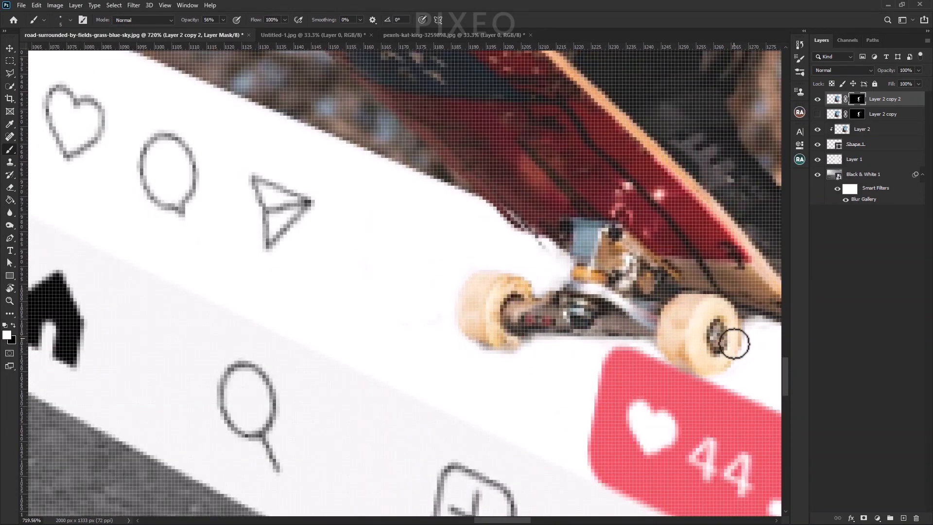
pyautogui.moveTo(472, 286)
pyautogui.mouseDown()
pyautogui.moveTo(468, 329)
pyautogui.moveTo(482, 320)
pyautogui.moveTo(481, 279)
pyautogui.mouseUp()
# Step: Examine the cutout edges around the rear truck, the clenched fist and the outstretched hand
pyautogui.scroll(-8, 558, 288)
pyautogui.scroll(9, 560, 279)
pyautogui.scroll(-4, 560, 273)
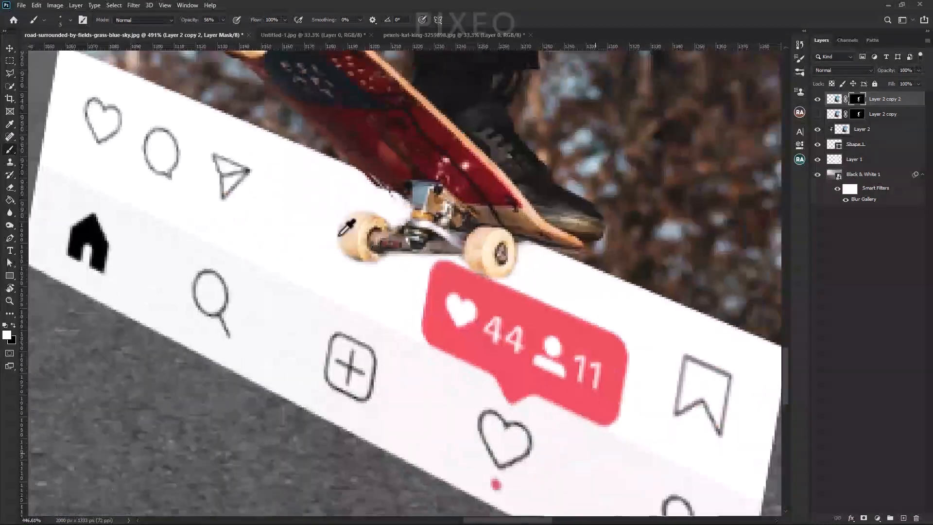
pyautogui.scroll(6, 250, 156)
pyautogui.scroll(-8, 323, 281)
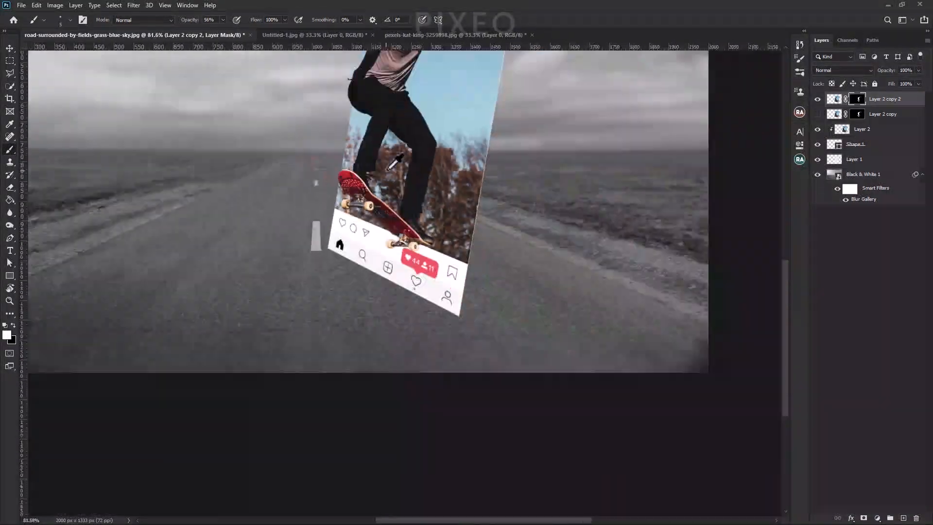
pyautogui.scroll(6, 409, 329)
pyautogui.scroll(5, 517, 152)
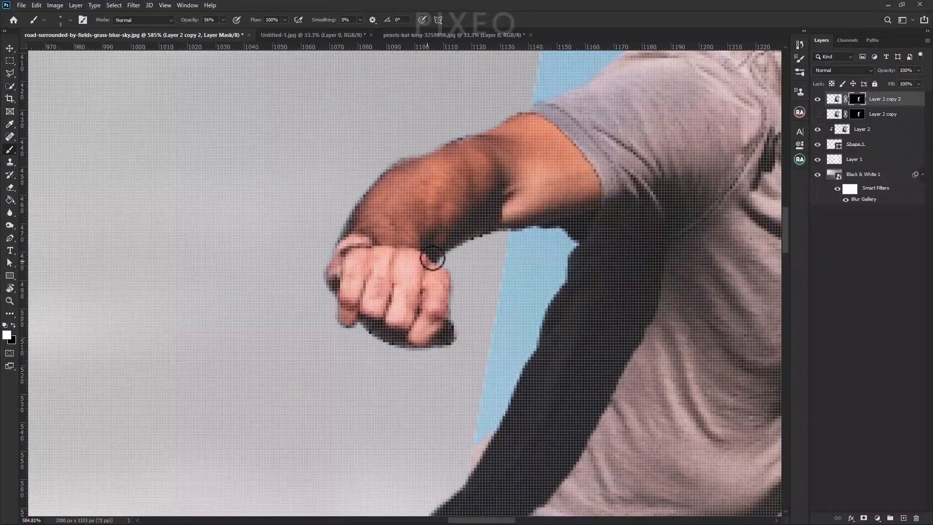
pyautogui.scroll(-3, 425, 243)
pyautogui.scroll(-5, 569, 194)
pyautogui.scroll(6, 584, 159)
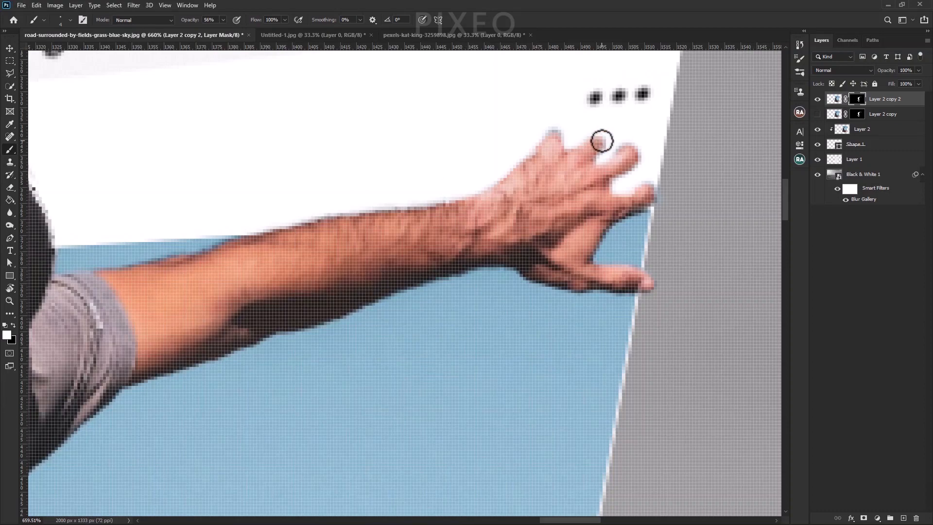
# Step: Paint black on the mask with a tiny 100% opacity brush to clean the edges around the outstretched hand's fingertips
pyautogui.scroll(-3, 565, 136)
pyautogui.scroll(5, 558, 173)
pyautogui.press('x')
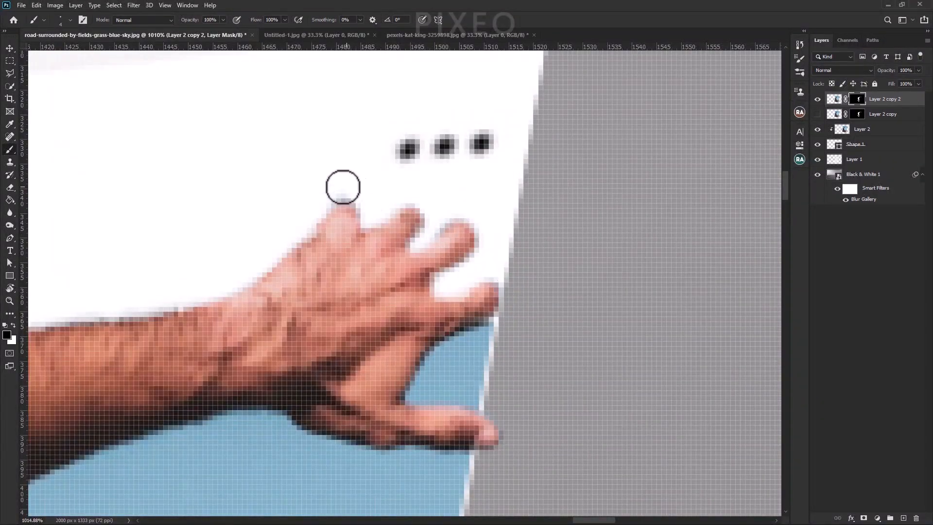
pyautogui.moveTo(330, 196); pyautogui.dragTo(358, 192)
pyautogui.moveTo(475, 225); pyautogui.dragTo(435, 234)
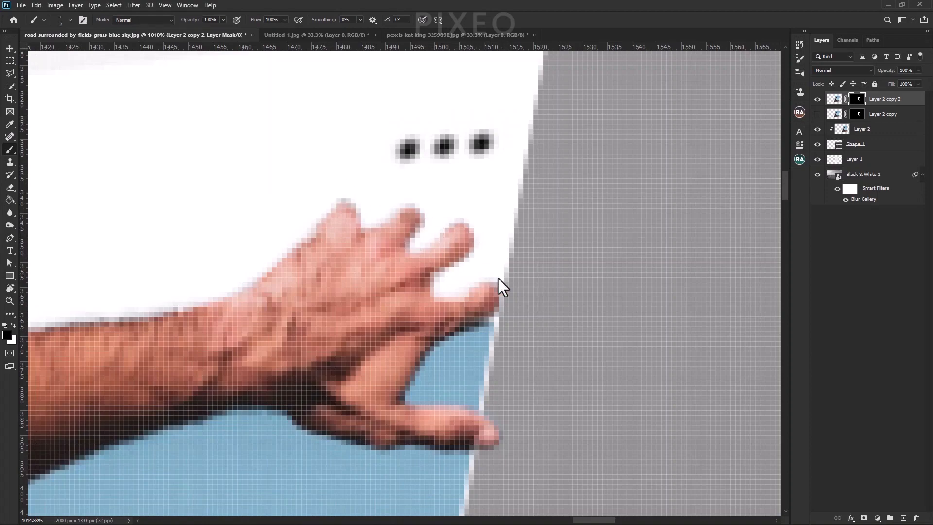
pyautogui.scroll(-10, 460, 446)
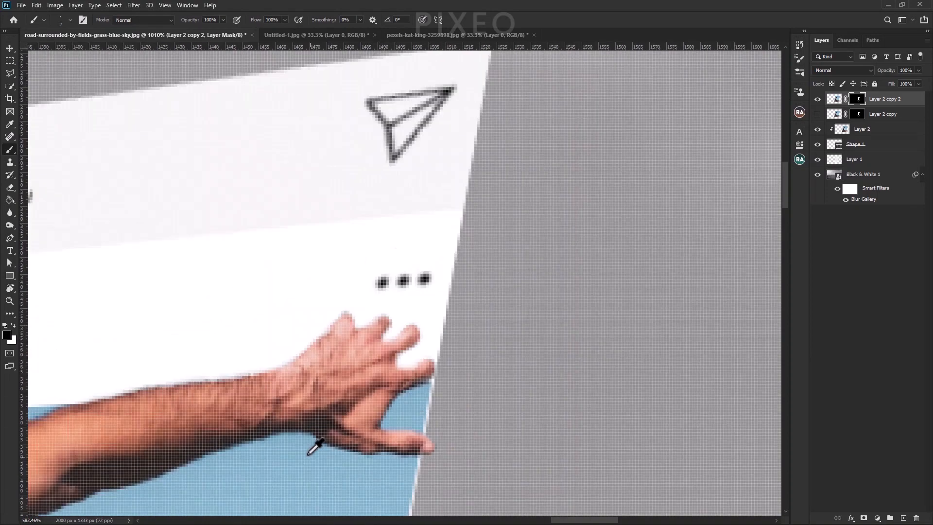
pyautogui.scroll(-3, 491, 239)
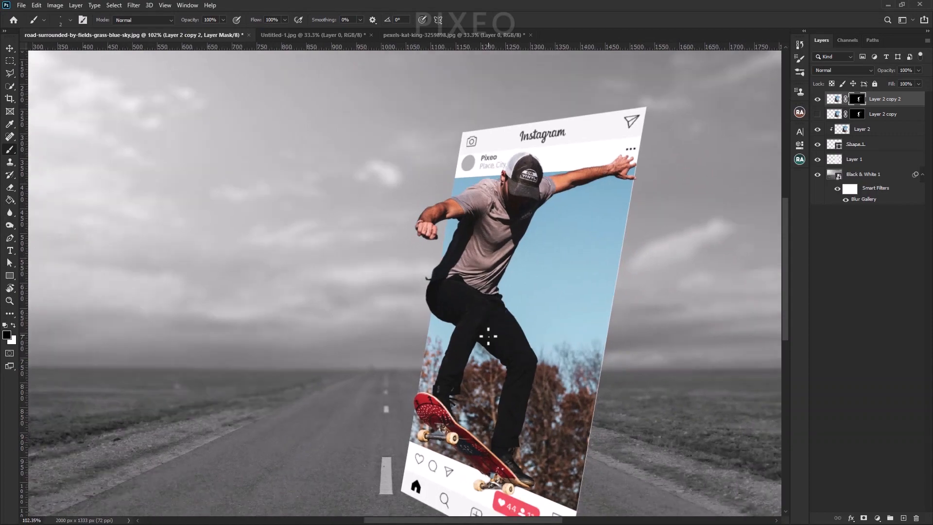
# Step: Add a new layer and start a black Pen tool shape in Shape mode at the Instagram frame's upper-right corner
pyautogui.scroll(5, 639, 140)
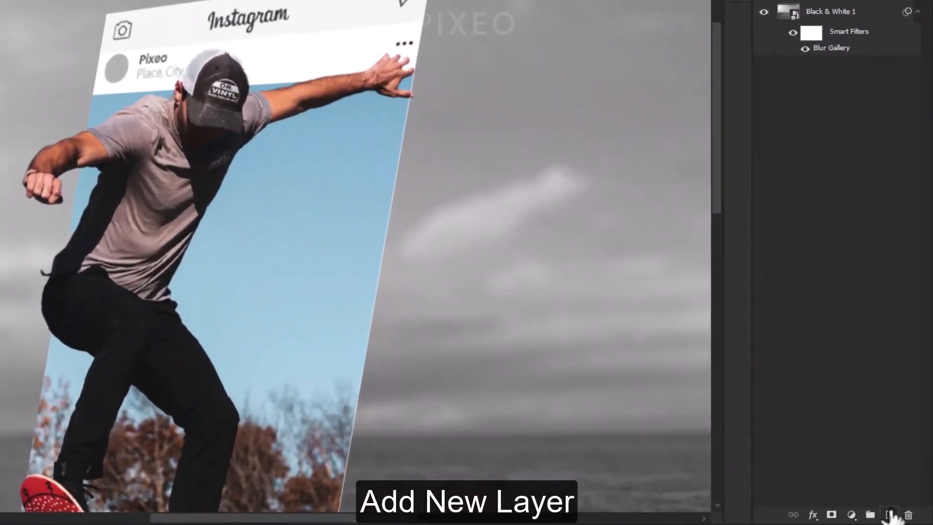
pyautogui.click(890, 514)
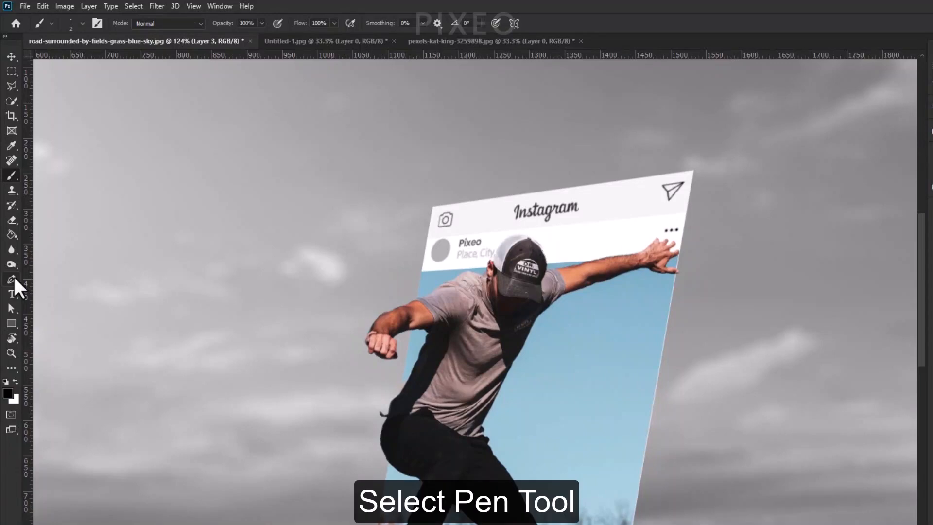
pyautogui.click(13, 278)
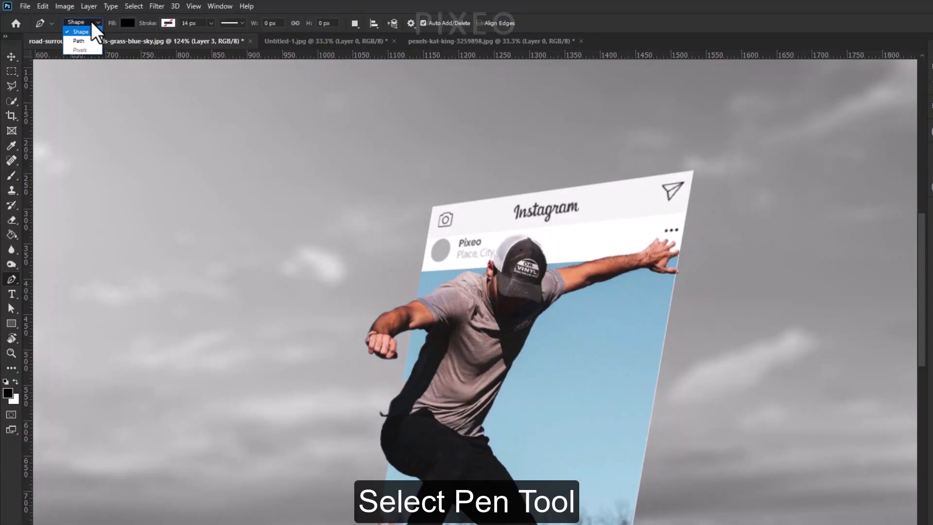
pyautogui.click(90, 32)
pyautogui.scroll(5, 745, 150)
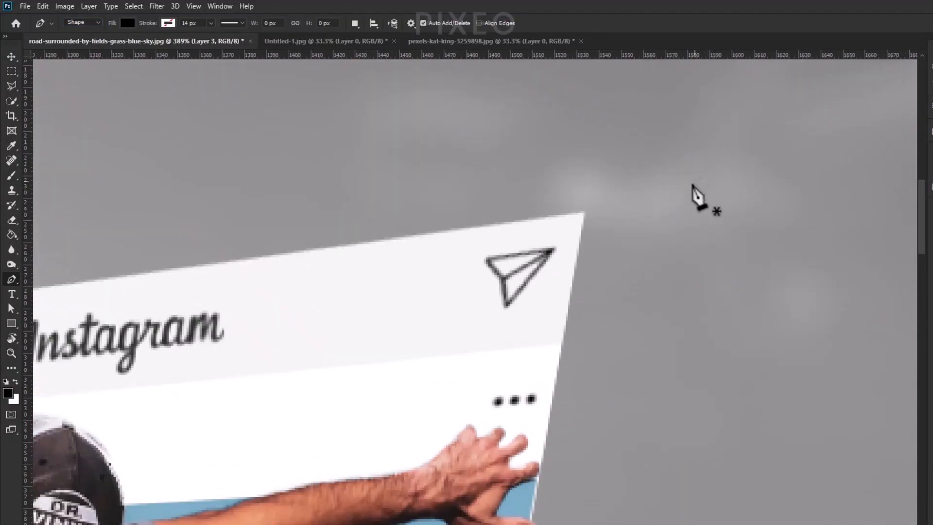
pyautogui.scroll(3, 694, 184)
pyautogui.scroll(-5, 605, 214)
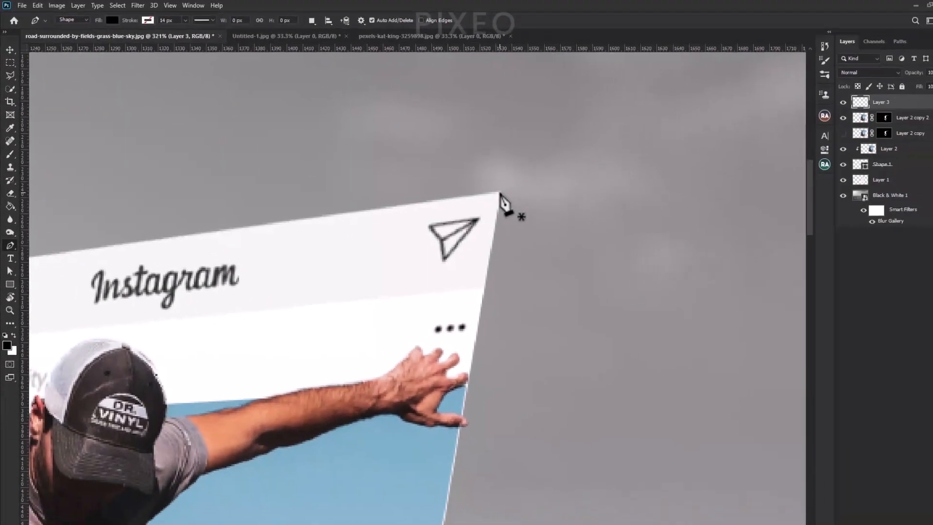
pyautogui.click(500, 193)
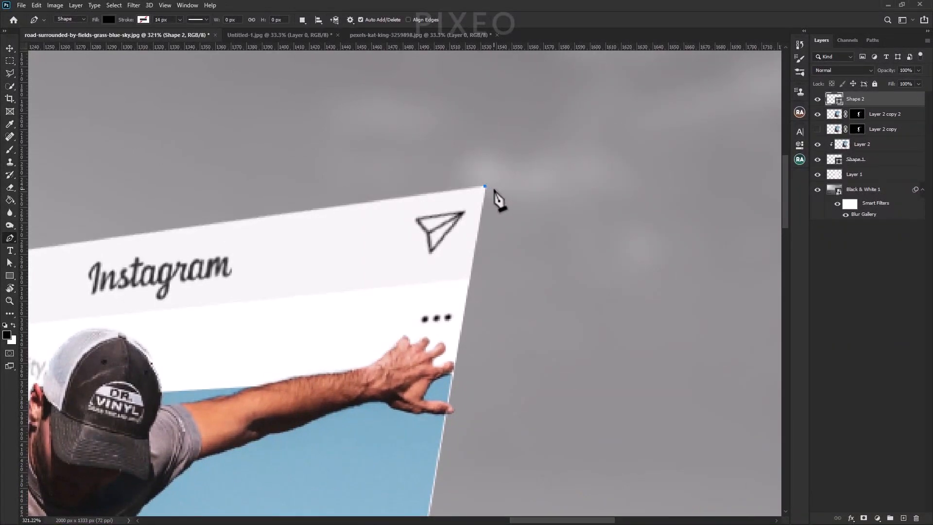
# Step: Complete the thin black shape along the frame's right edge down to its lower corner, about 168 by 946 px, and deselect it
pyautogui.scroll(-10, 483, 273)
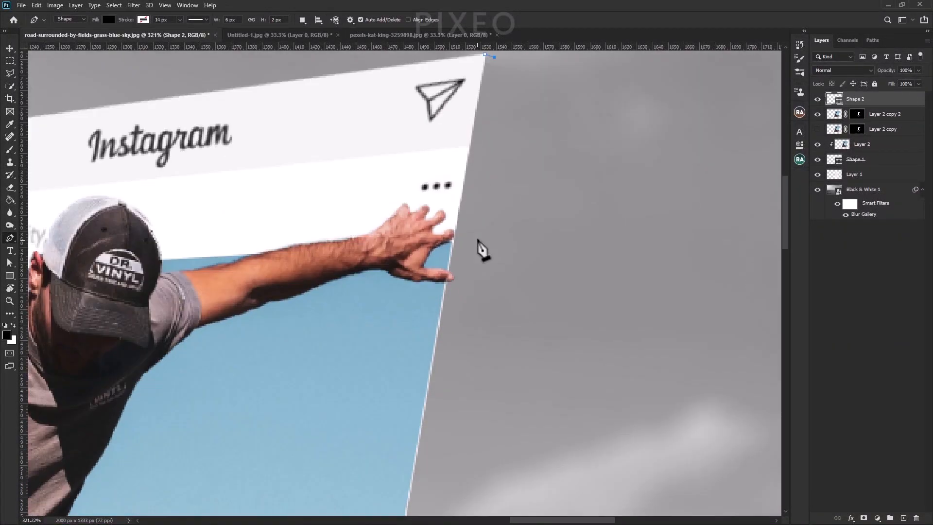
pyautogui.scroll(-5, 349, 293)
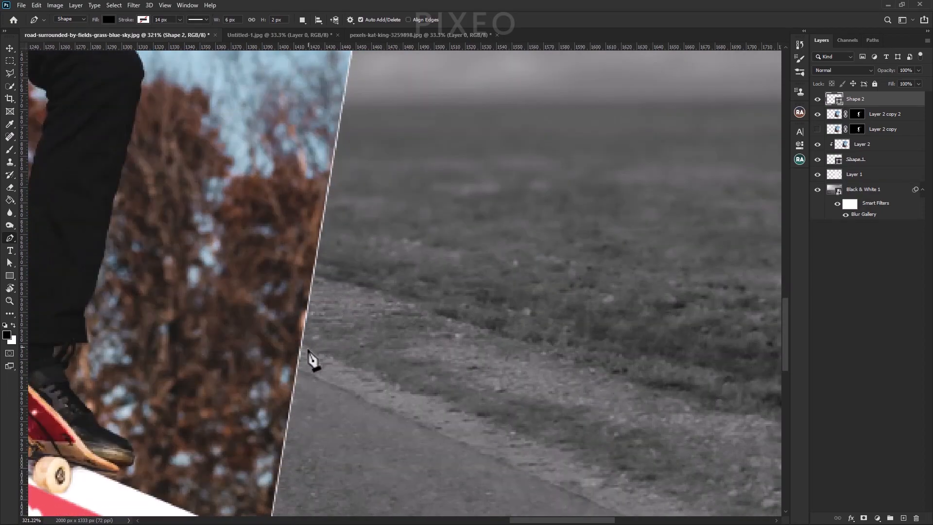
pyautogui.scroll(-2, 308, 360)
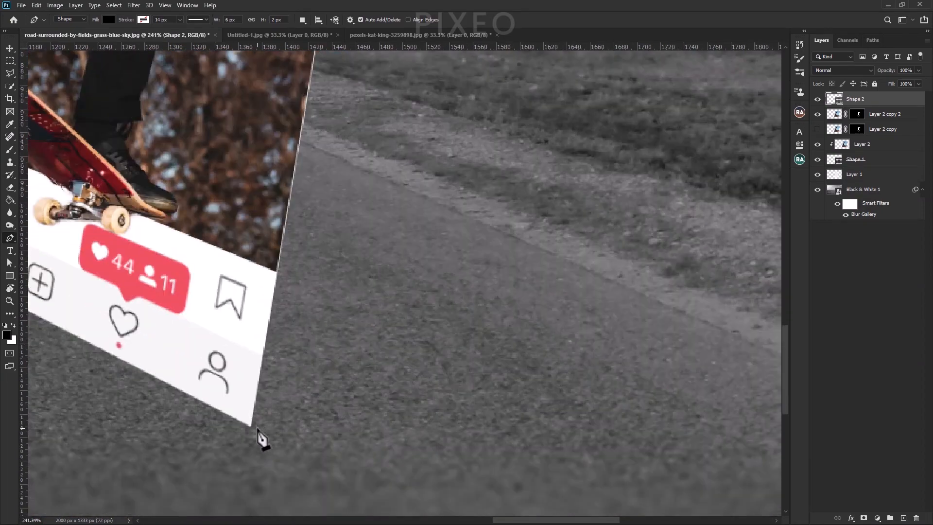
pyautogui.click(253, 427)
pyautogui.scroll(10, 316, 208)
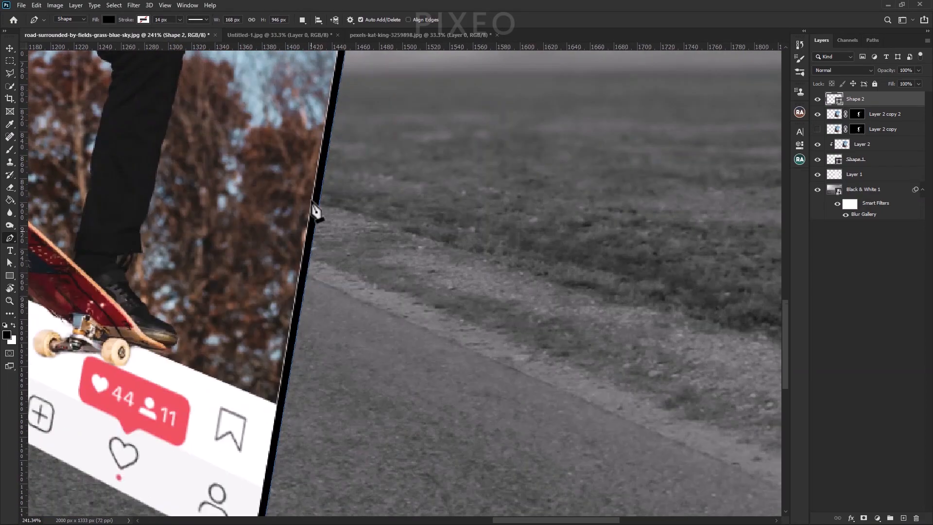
pyautogui.scroll(10, 312, 201)
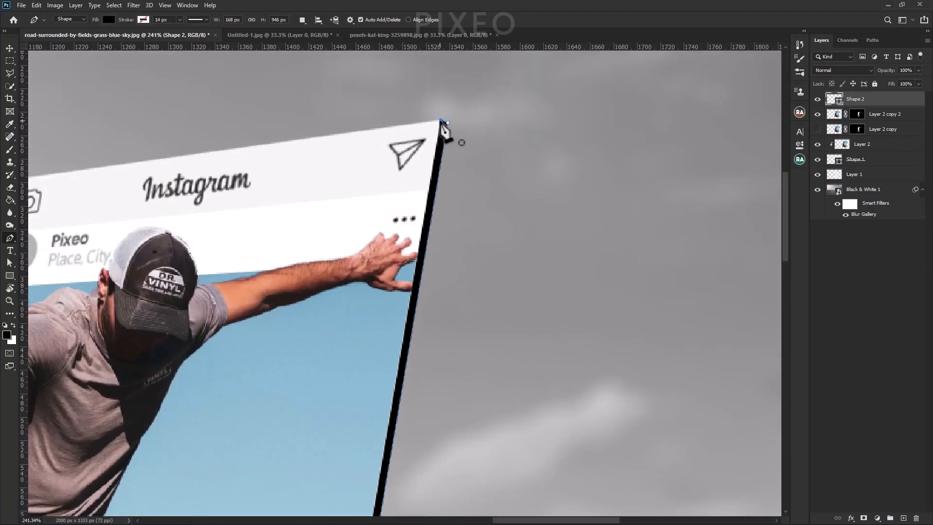
pyautogui.scroll(-6, 366, 339)
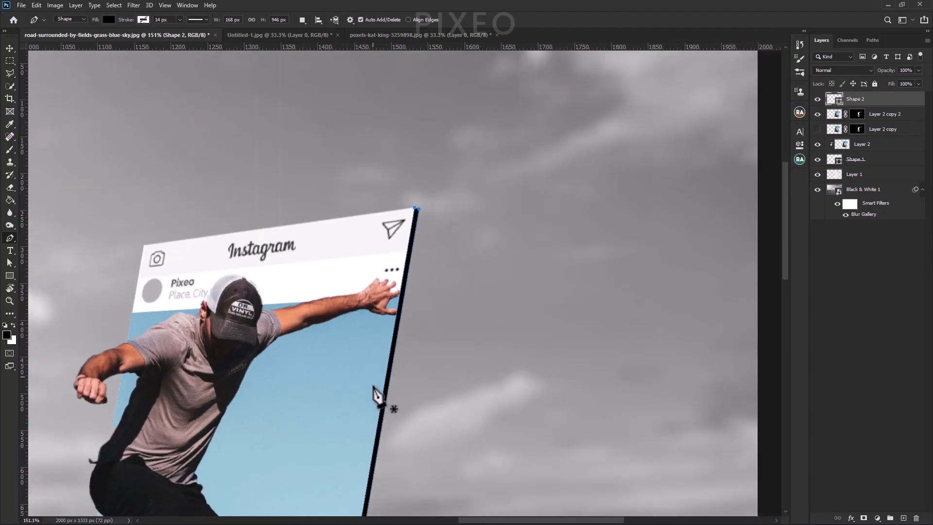
pyautogui.scroll(-2, 345, 369)
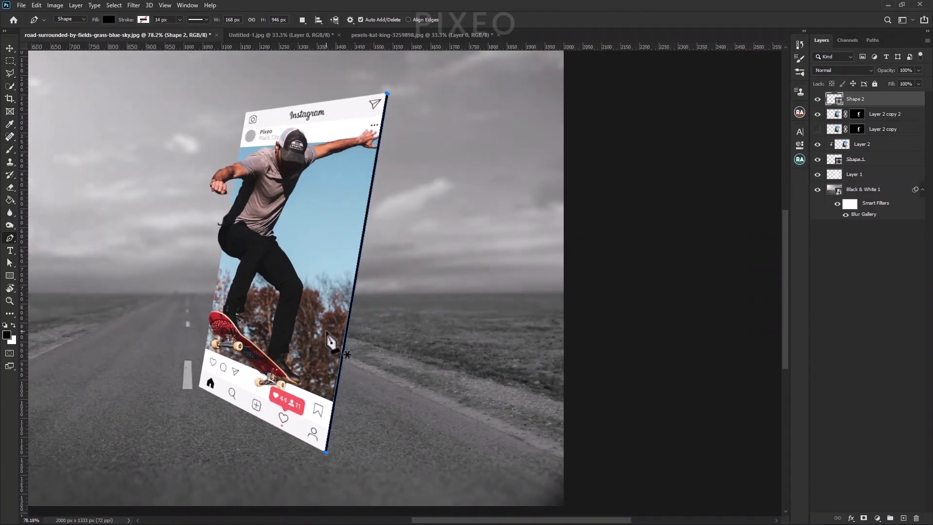
pyautogui.click(6, 49)
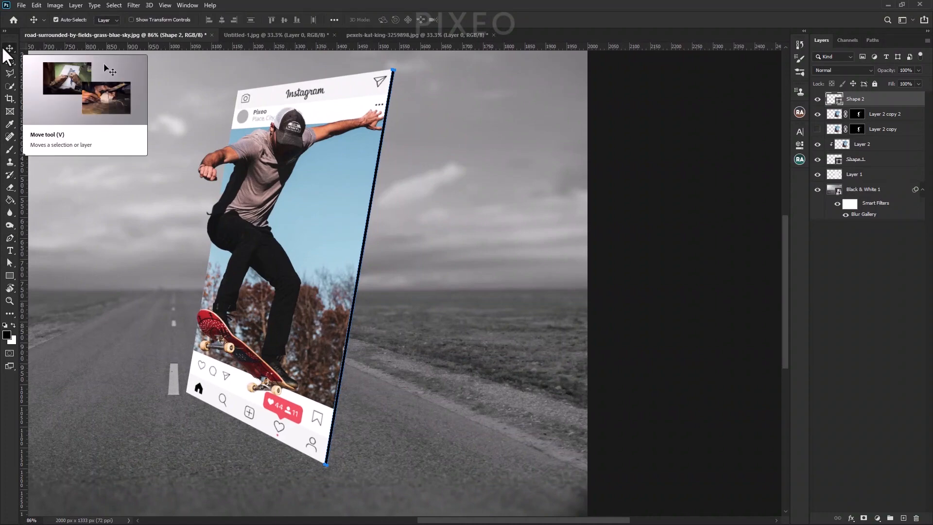
pyautogui.click(900, 282)
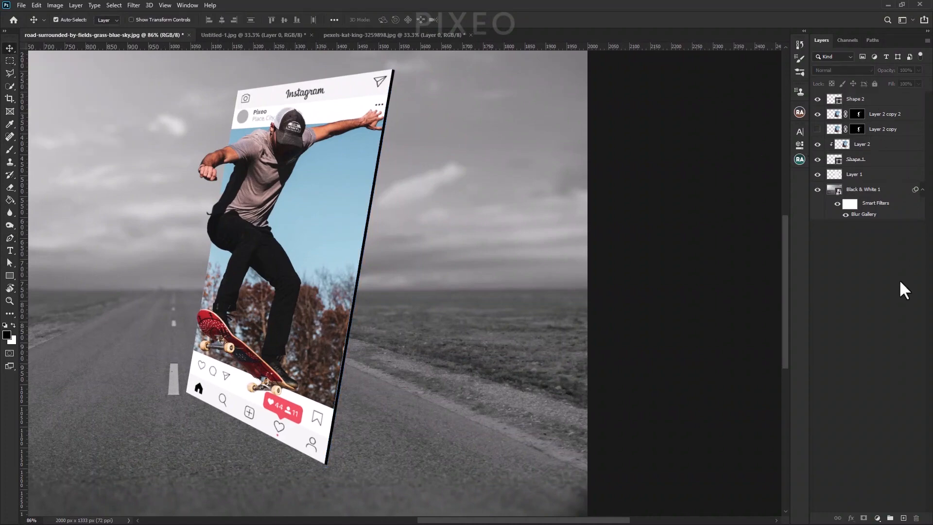
# Step: Free Transform the black edge shape to about 169 by 947 px so its ends meet the Instagram frame's upper and lower corners
pyautogui.scroll(2, 357, 325)
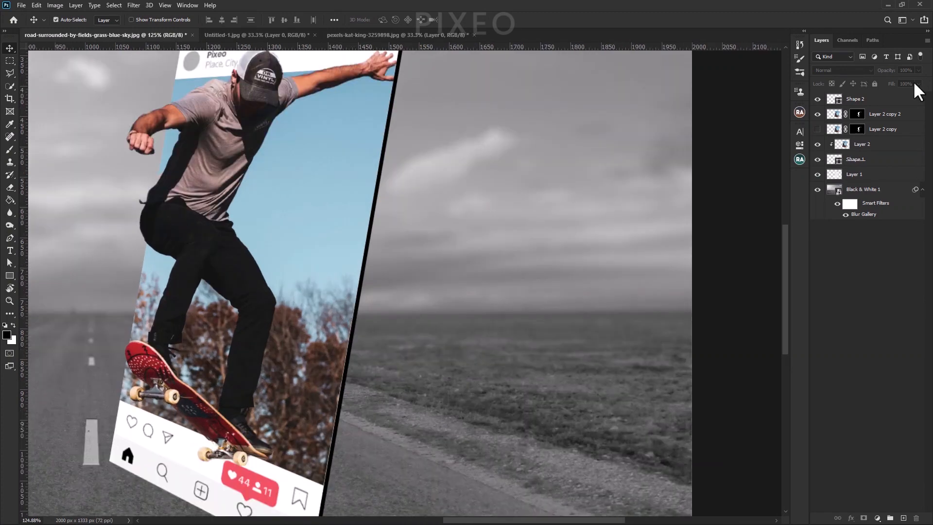
pyautogui.click(885, 103)
pyautogui.hotkey('ctrl', 't')
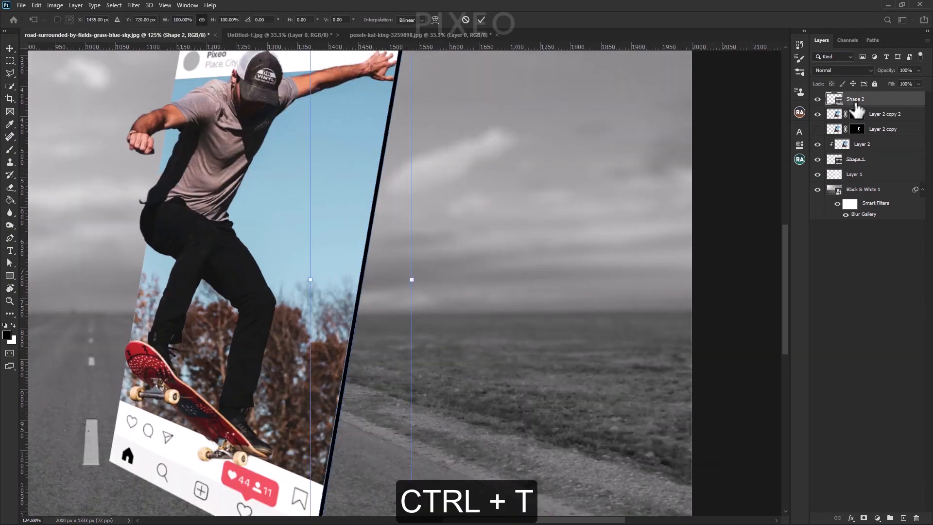
pyautogui.scroll(1, 300, 279)
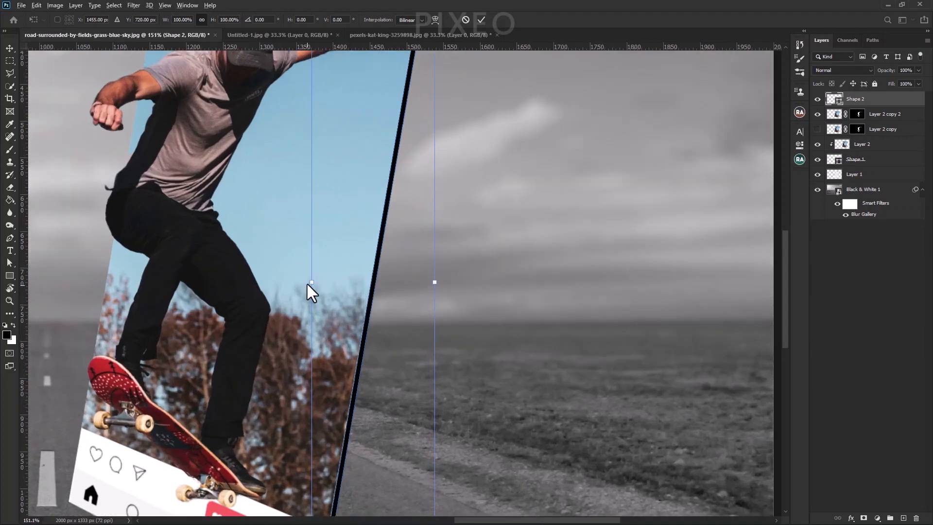
pyautogui.scroll(2, 307, 283)
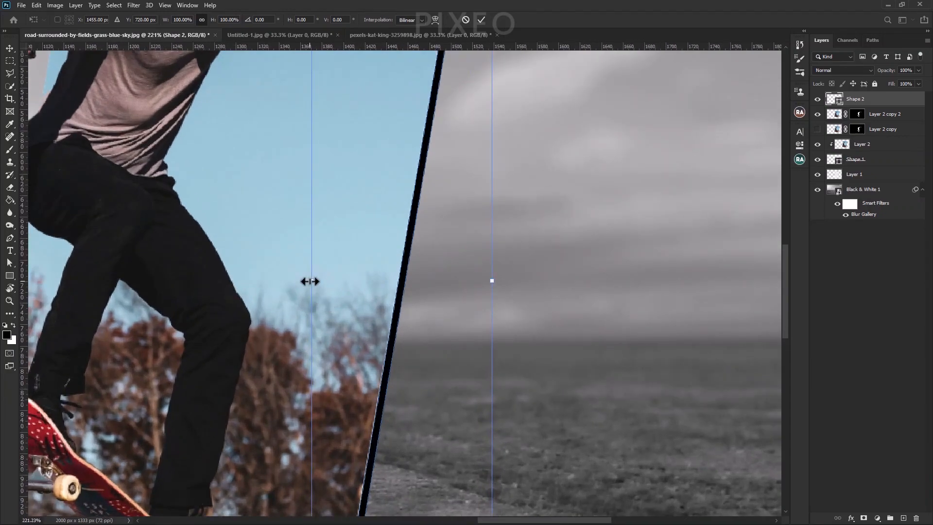
pyautogui.moveTo(312, 280); pyautogui.dragTo(310, 280)
pyautogui.scroll(5, 329, 277)
pyautogui.moveTo(492, 114); pyautogui.dragTo(493, 111)
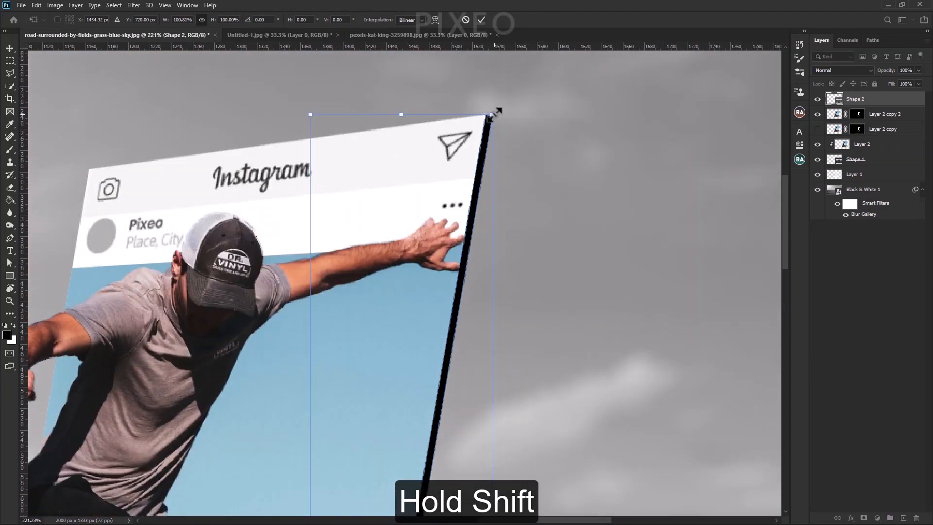
pyautogui.scroll(-4, 486, 169)
pyautogui.scroll(8, 357, 437)
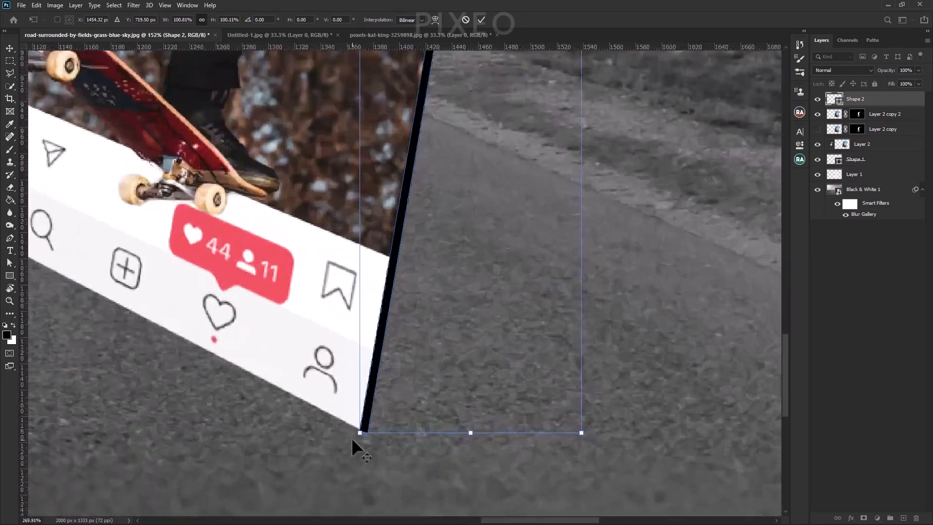
pyautogui.moveTo(365, 429); pyautogui.dragTo(365, 431)
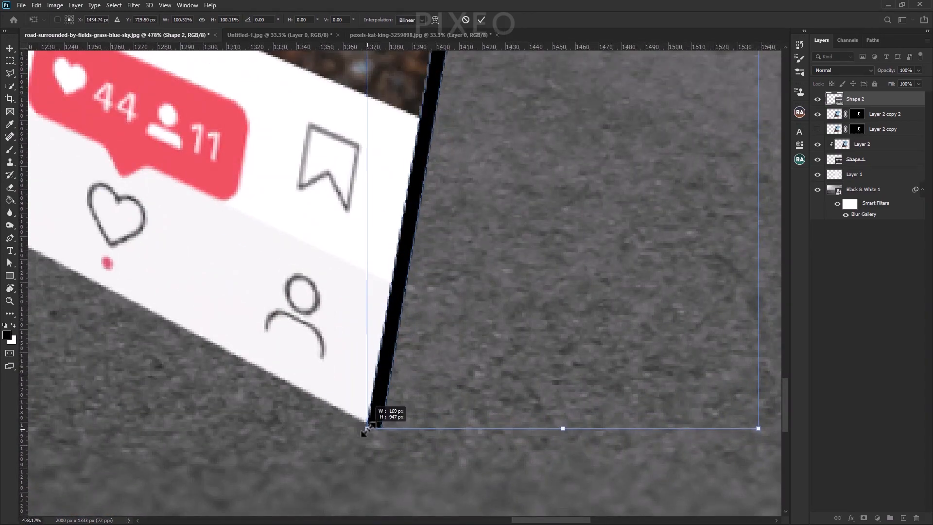
pyautogui.press('Return')
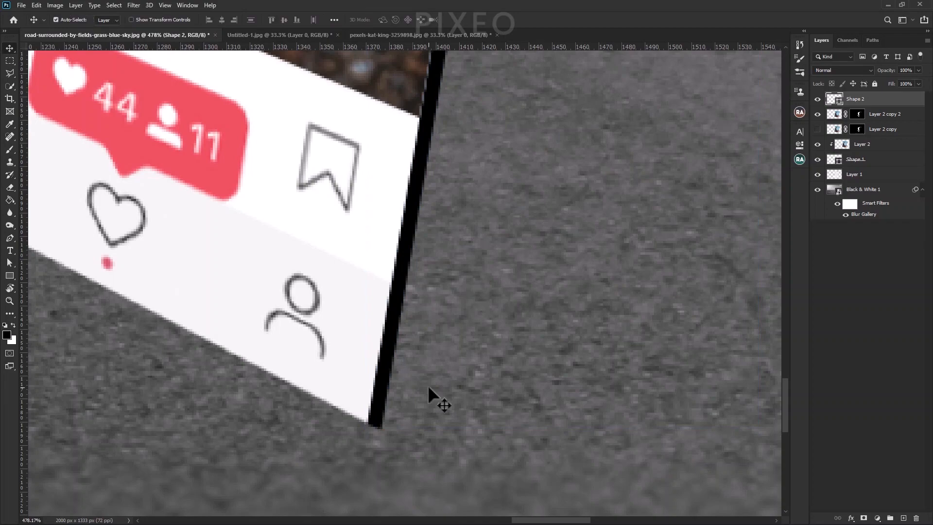
# Step: Paint a single soft white glow with a 900 px brush on the new top layer, beside the skateboarder's waist
pyautogui.scroll(-2, 427, 386)
pyautogui.scroll(-6, 428, 385)
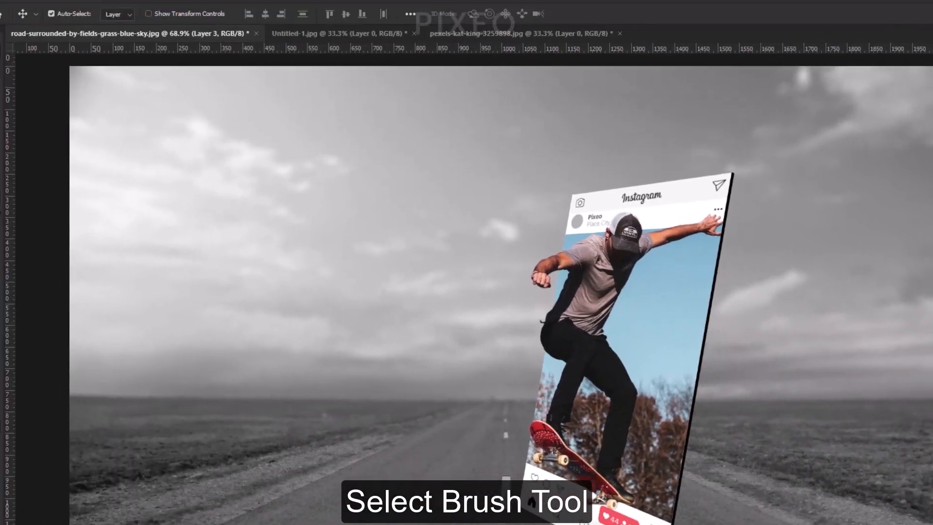
pyautogui.click(11, 202)
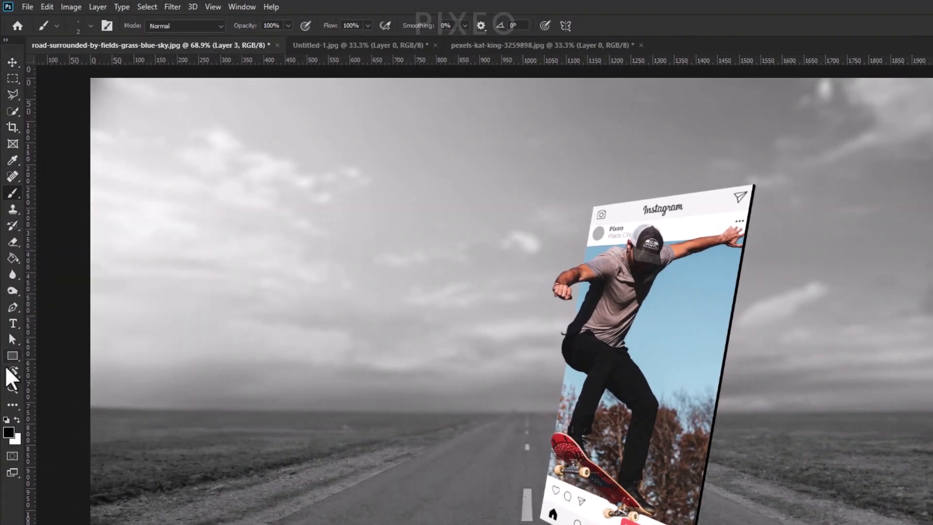
pyautogui.click(17, 420)
pyautogui.scroll(1, 516, 416)
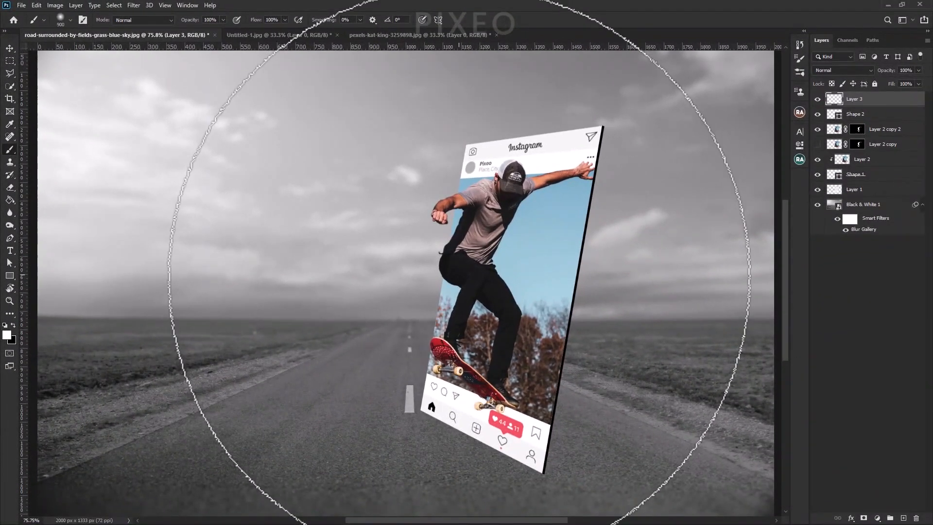
pyautogui.click(447, 287)
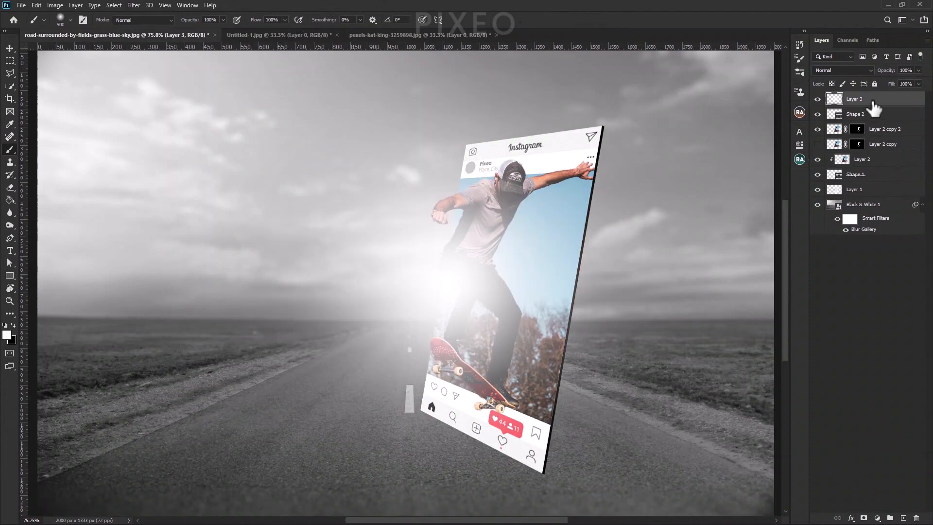
# Step: Place the glow layer directly above the Black & White 1 background and shift the glow slightly towards the frame
pyautogui.moveTo(888, 103); pyautogui.dragTo(877, 199)
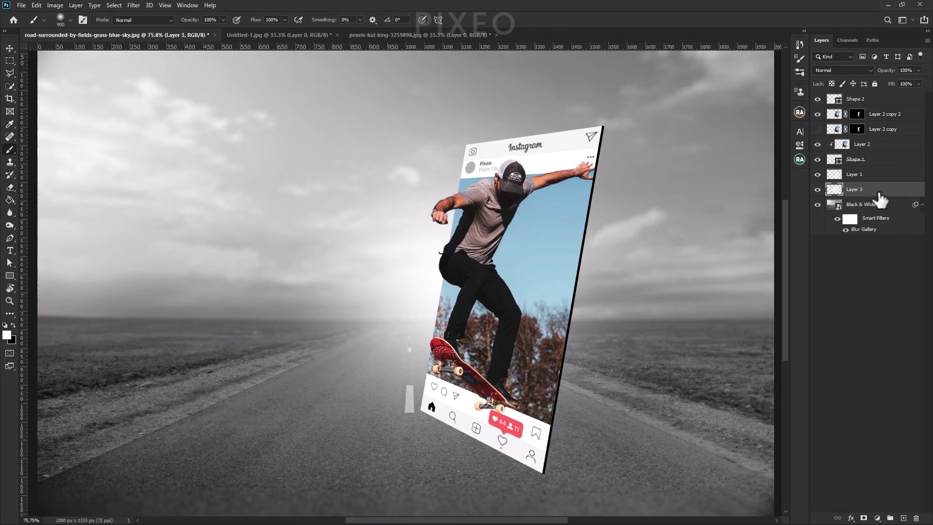
pyautogui.press('v')
pyautogui.moveTo(394, 302); pyautogui.dragTo(416, 312)
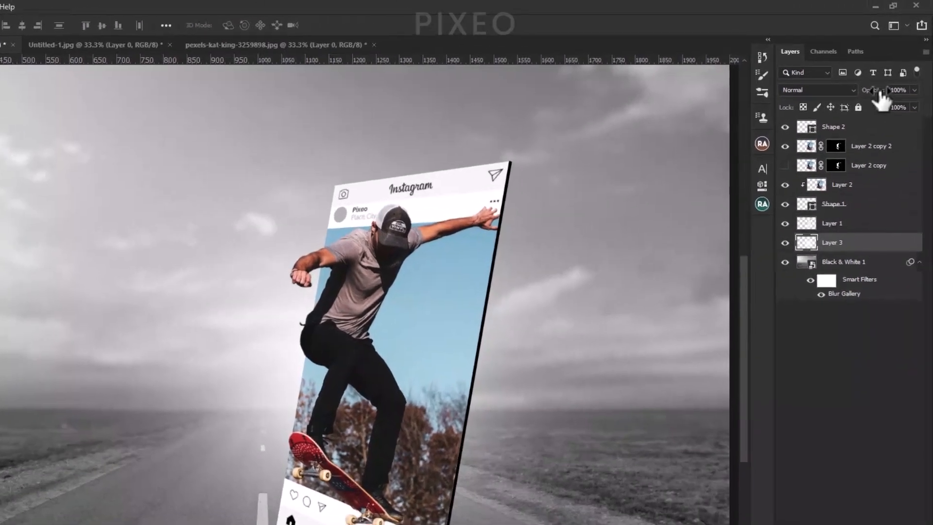
# Step: Lower the opacity of the white glow layer to about 77%
pyautogui.moveTo(881, 97); pyautogui.dragTo(864, 97)
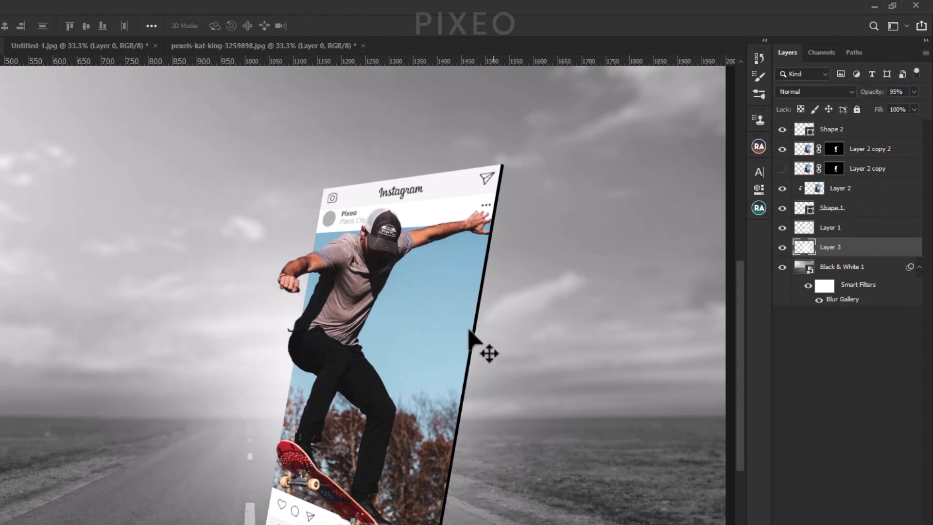
pyautogui.scroll(-3, 464, 348)
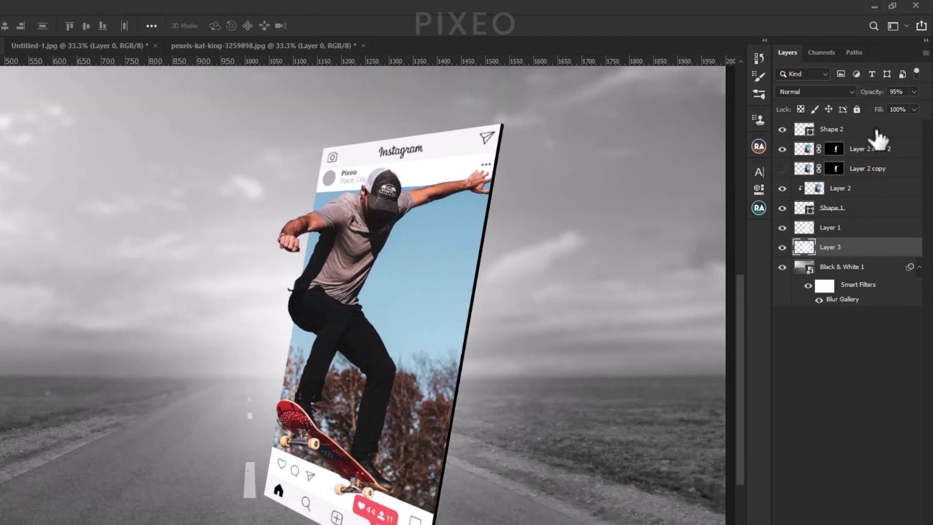
pyautogui.moveTo(873, 97); pyautogui.dragTo(868, 97)
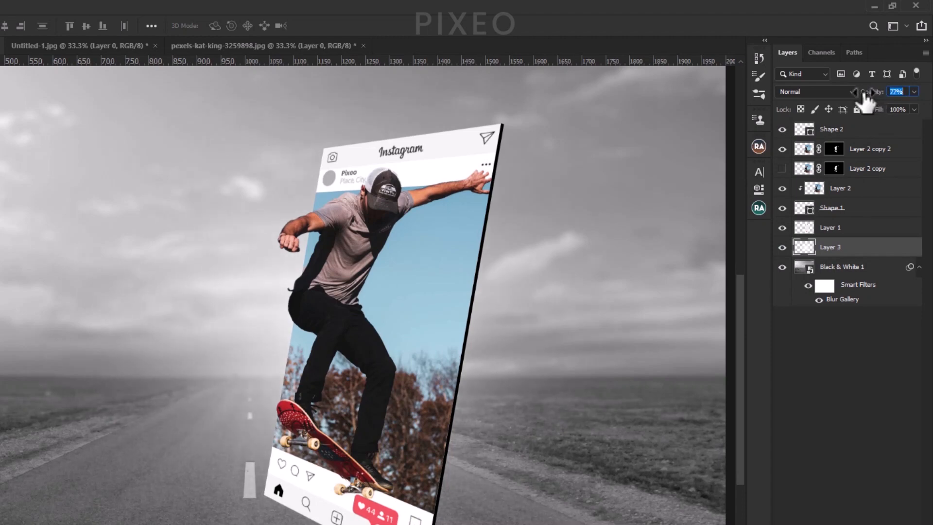
# Step: On a new layer, flatten the 900 px soft round brush into a thin ellipse and dab a black shadow under the frame
pyautogui.scroll(-2, 576, 352)
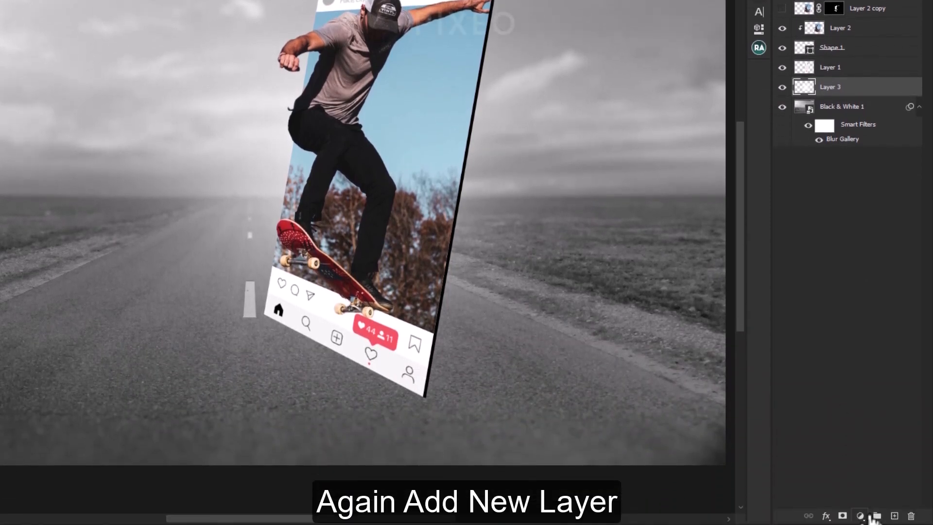
pyautogui.click(894, 516)
pyautogui.click(17, 441)
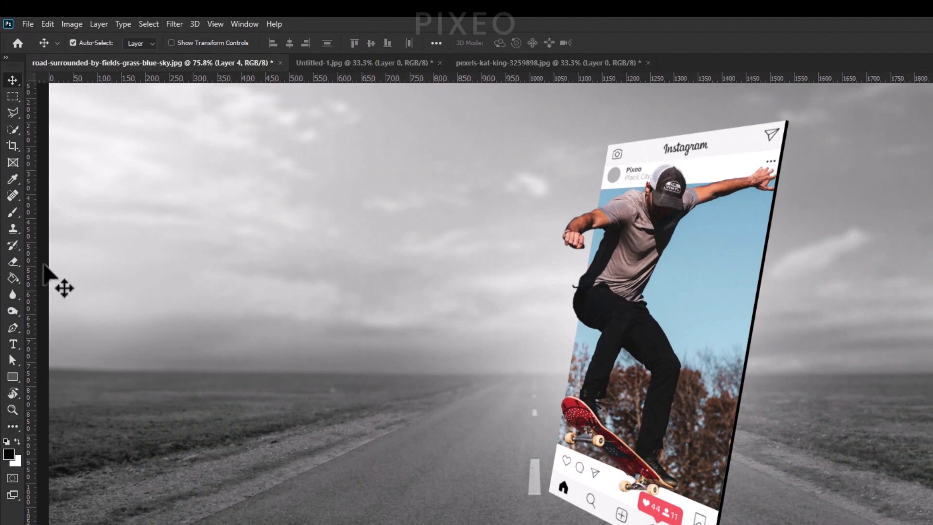
pyautogui.click(12, 211)
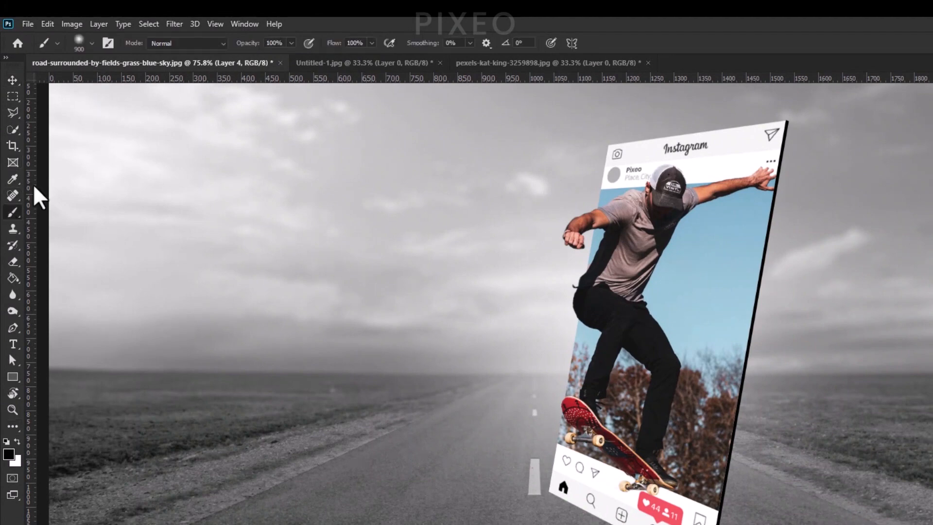
pyautogui.click(92, 44)
pyautogui.moveTo(39, 92); pyautogui.dragTo(41, 89)
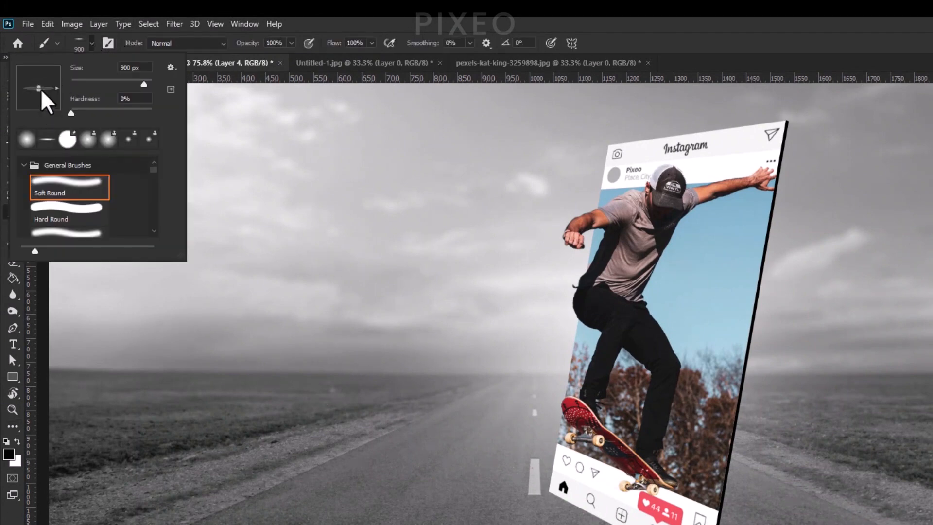
pyautogui.click(91, 43)
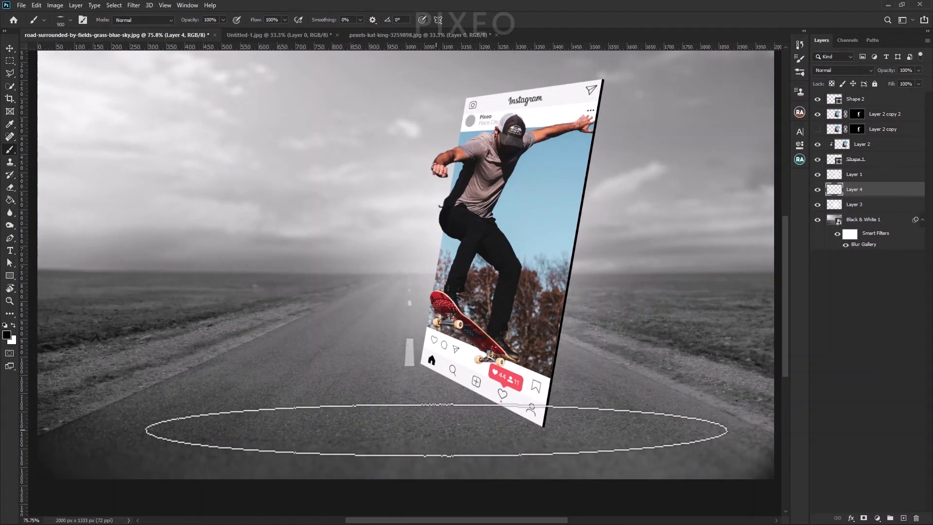
pyautogui.click(437, 431)
# Step: Free Transform the shadow, rotating it about 12° to follow the frame's lower edge, widening it to about 104% and repositioning it
pyautogui.click(9, 48)
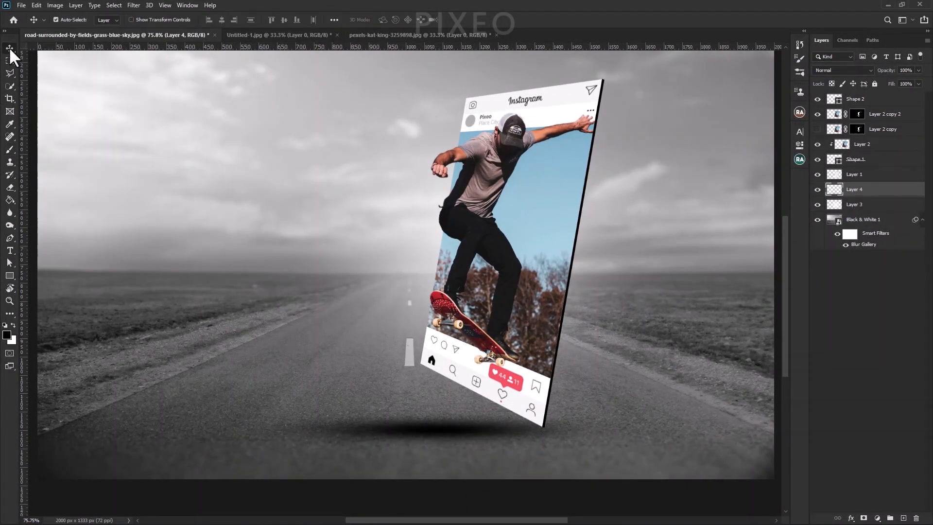
pyautogui.hotkey('ctrl', 't')
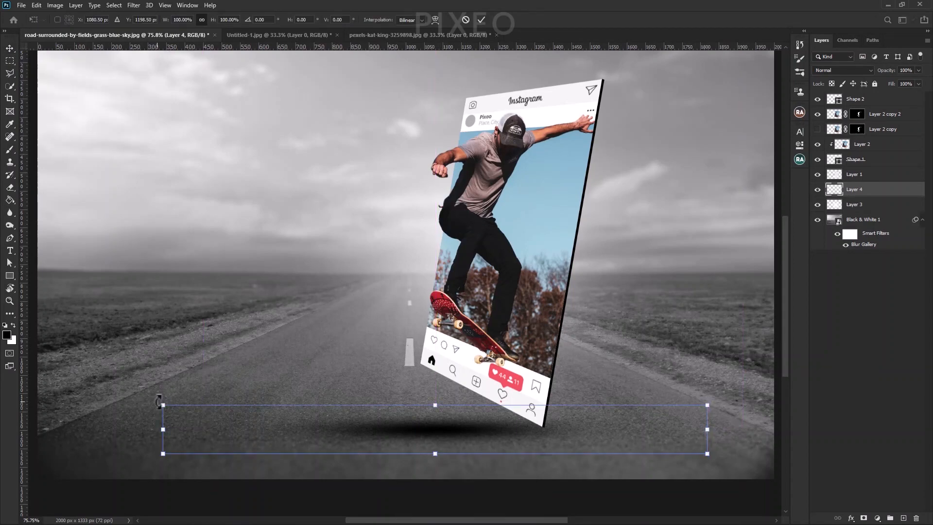
pyautogui.moveTo(165, 399); pyautogui.dragTo(153, 341)
pyautogui.moveTo(327, 402); pyautogui.dragTo(340, 406)
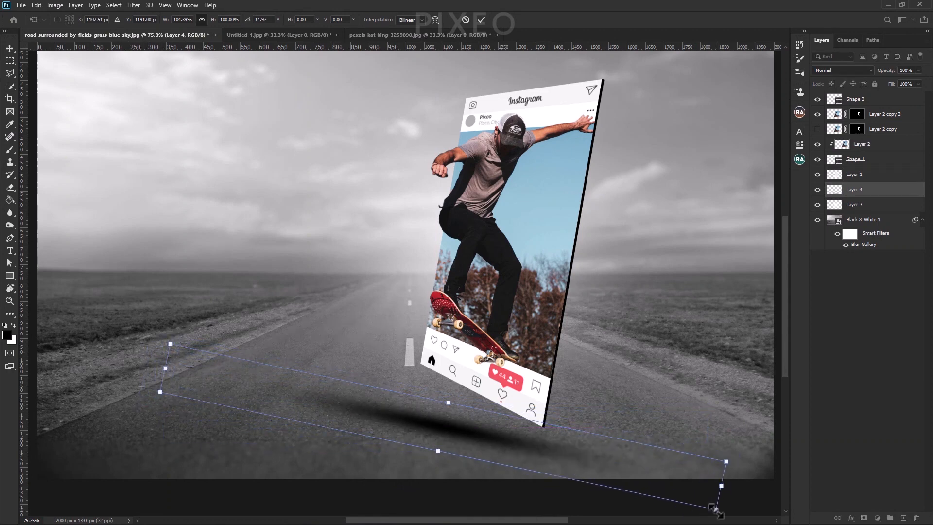
pyautogui.moveTo(713, 508); pyautogui.dragTo(710, 508)
pyautogui.moveTo(436, 452); pyautogui.dragTo(436, 454)
pyautogui.click(481, 20)
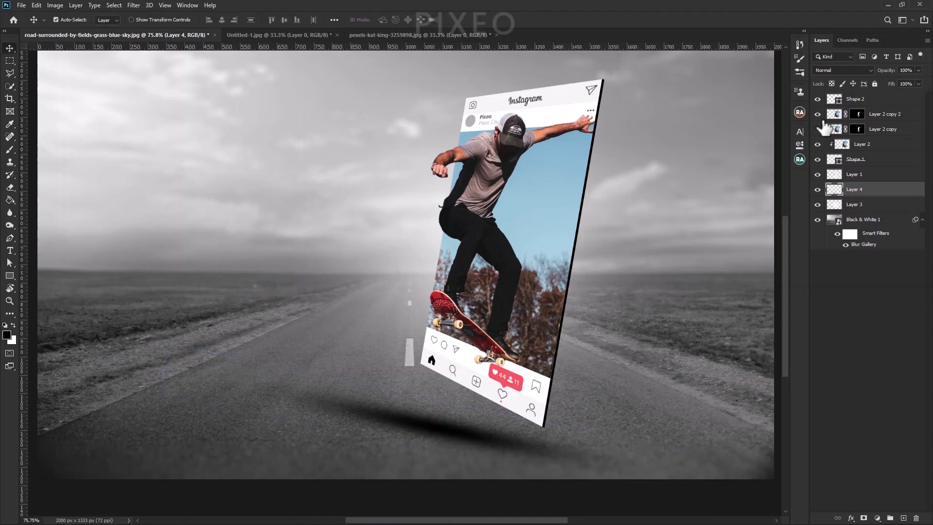
# Step: Reduce the shadow layer's opacity to 71% and stretch the shadow slightly downwards
pyautogui.moveTo(887, 71); pyautogui.dragTo(872, 75)
pyautogui.hotkey('ctrl', 't')
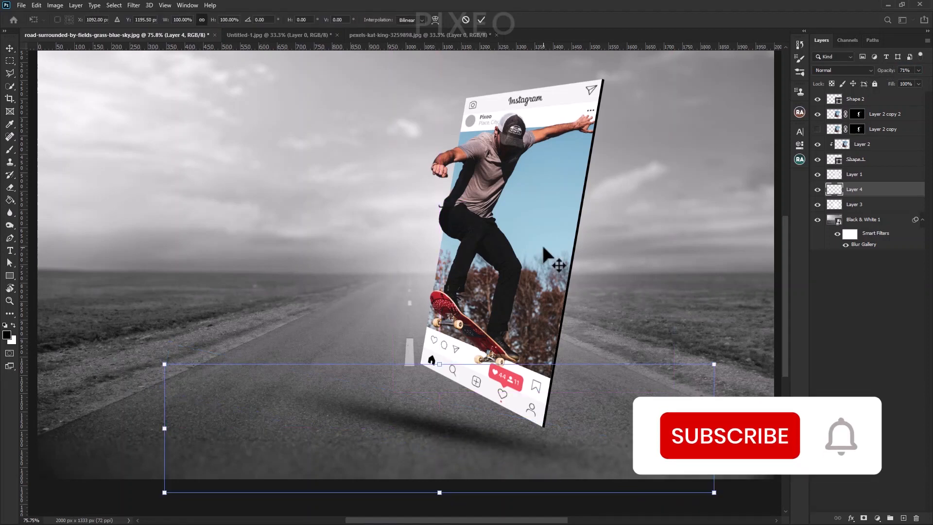
pyautogui.moveTo(437, 491); pyautogui.dragTo(438, 499)
pyautogui.click(481, 19)
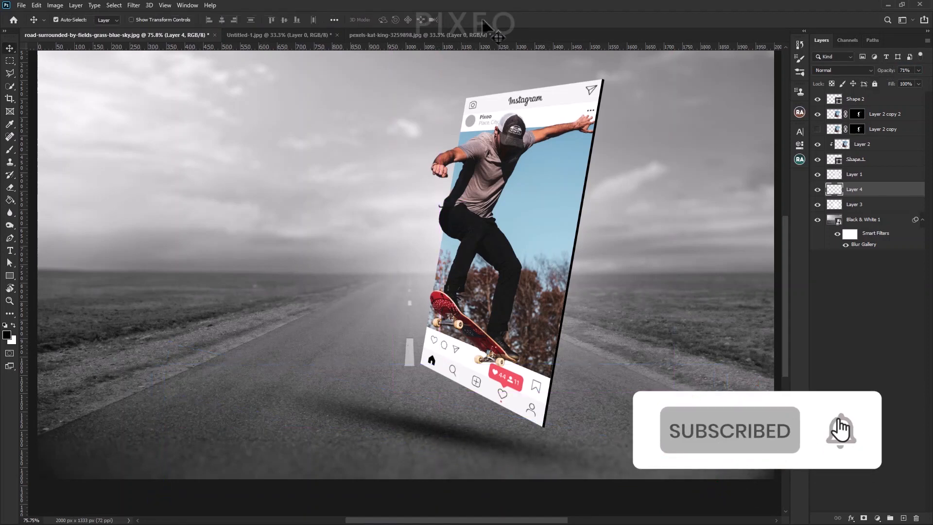
pyautogui.scroll(-2, 450, 265)
pyautogui.scroll(-3, 450, 265)
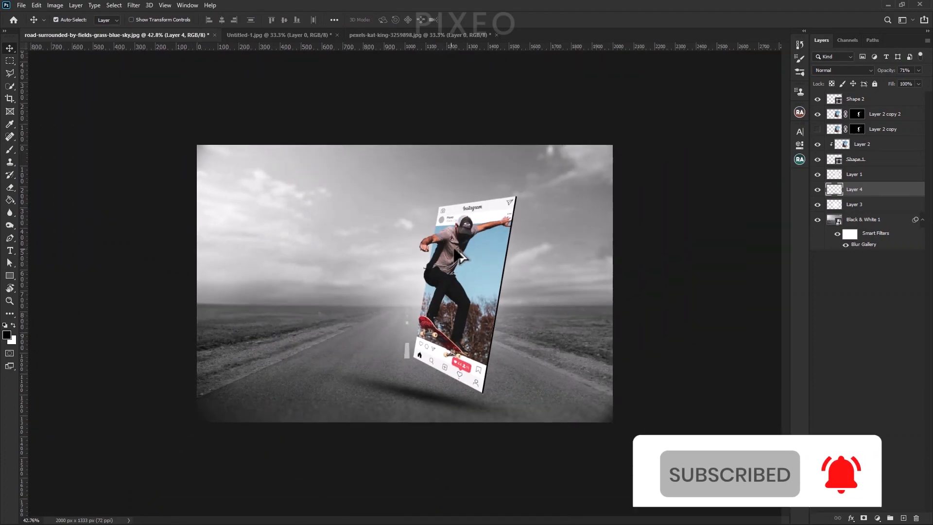
pyautogui.scroll(2, 462, 258)
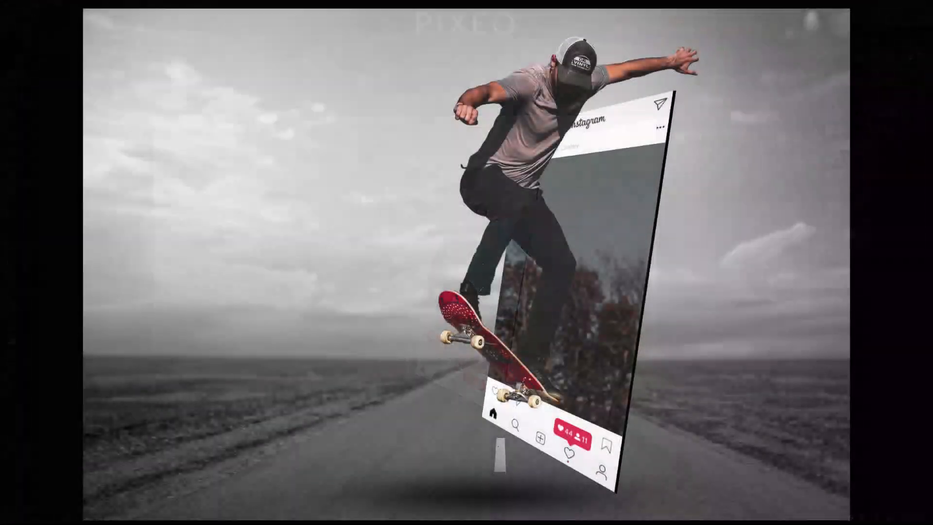